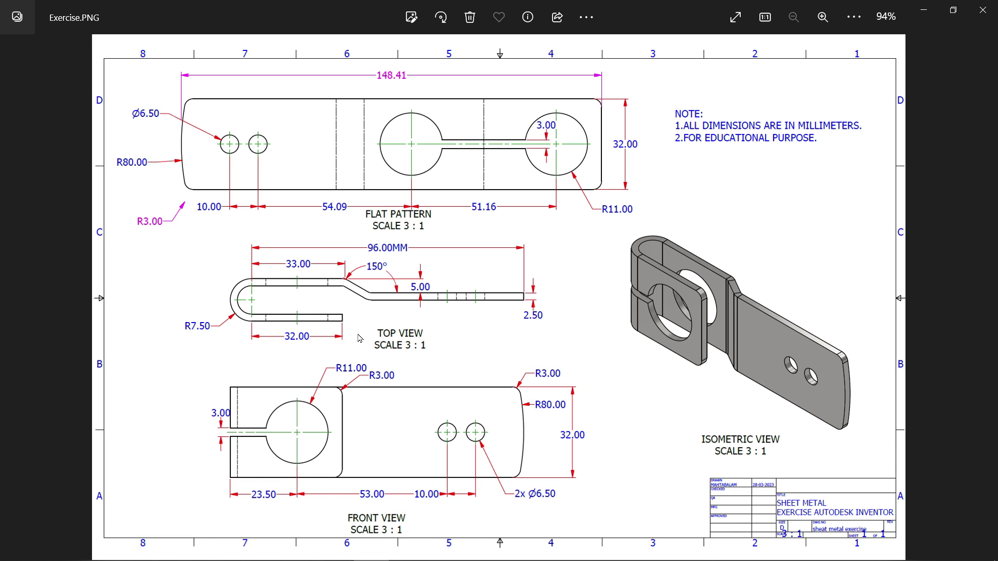
{"action": "scroll", "coordinate": [366, 320], "scroll_direction": "up", "scroll_amount": 1}
{"action": "scroll", "coordinate": [355, 308], "scroll_direction": "up", "scroll_amount": 2}
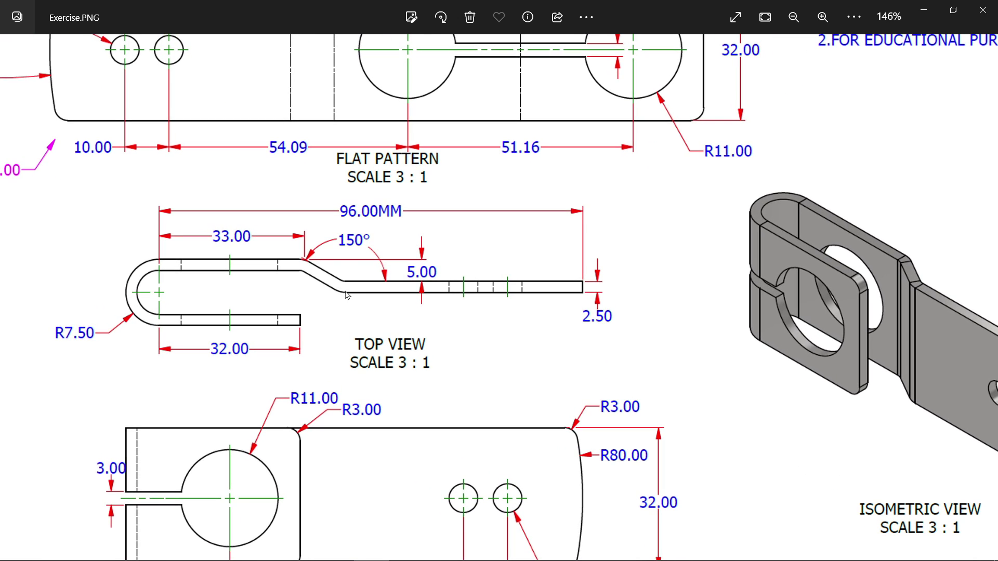
{"action": "scroll", "coordinate": [399, 285], "scroll_direction": "up", "scroll_amount": 1}
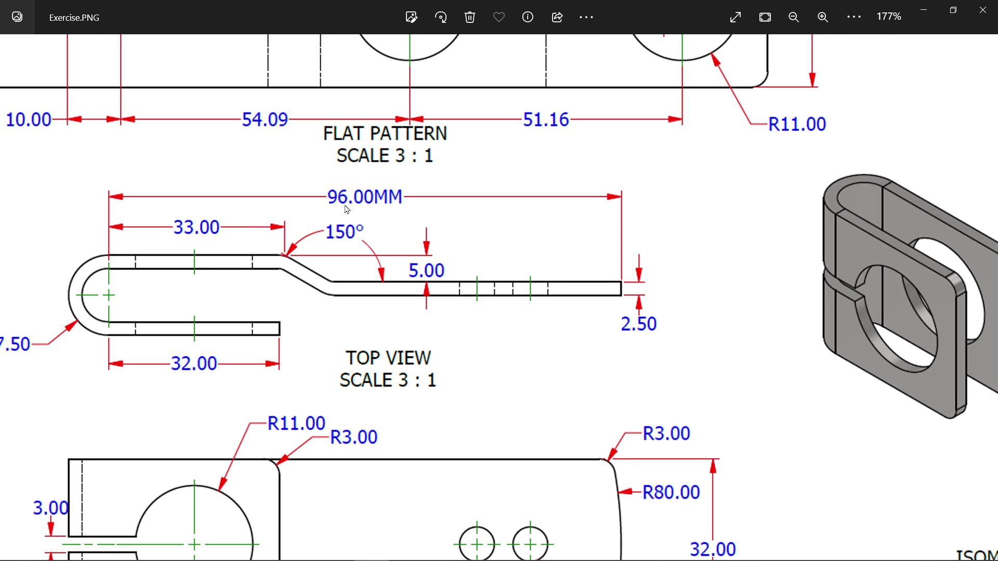
{"action": "scroll", "coordinate": [344, 222], "scroll_direction": "left", "scroll_amount": 2}
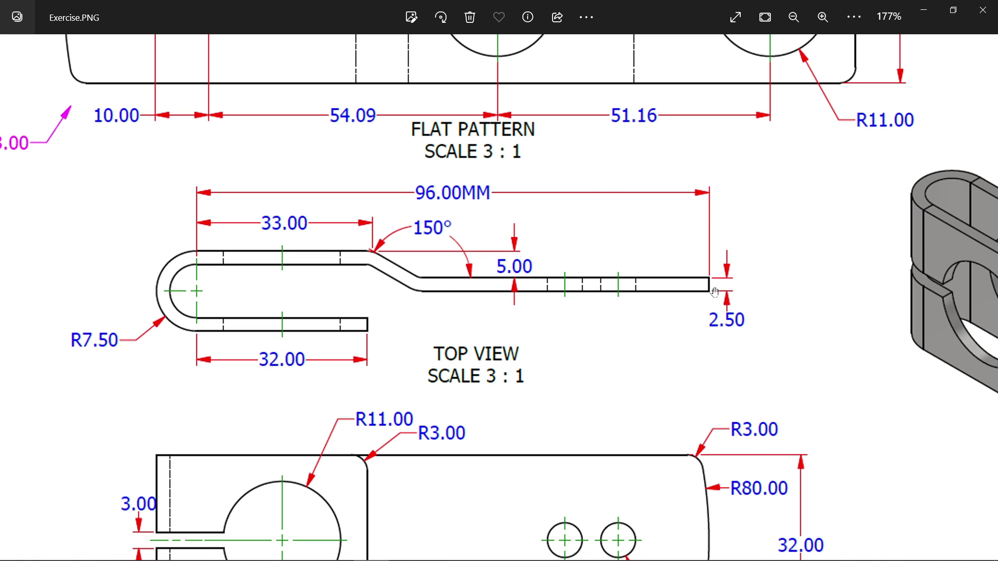
{"action": "scroll", "coordinate": [717, 283], "scroll_direction": "up", "scroll_amount": 3}
{"action": "scroll", "coordinate": [718, 284], "scroll_direction": "right", "scroll_amount": 5}
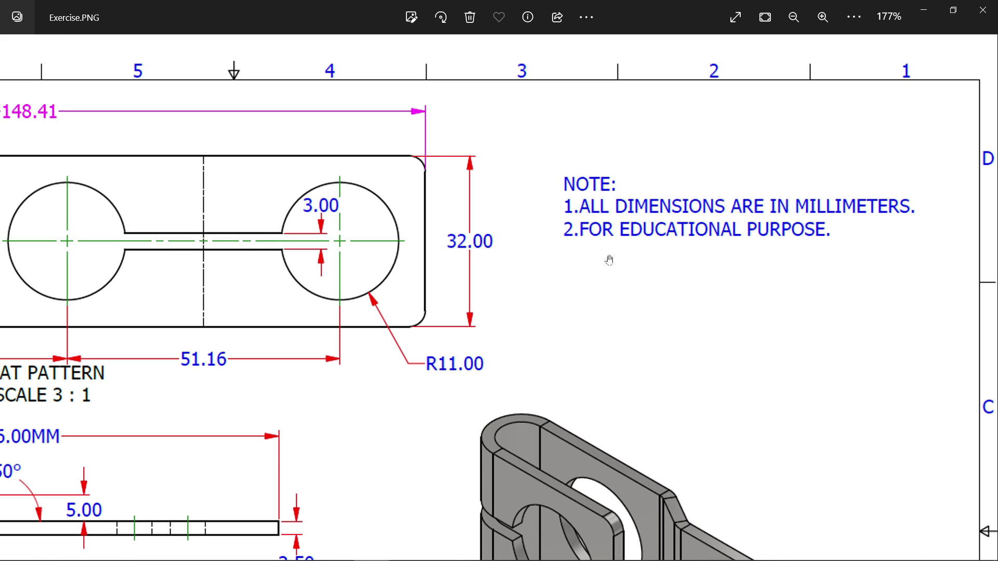
{"action": "scroll", "coordinate": [556, 321], "scroll_direction": "down", "scroll_amount": 1}
{"action": "scroll", "coordinate": [556, 320], "scroll_direction": "left", "scroll_amount": 3}
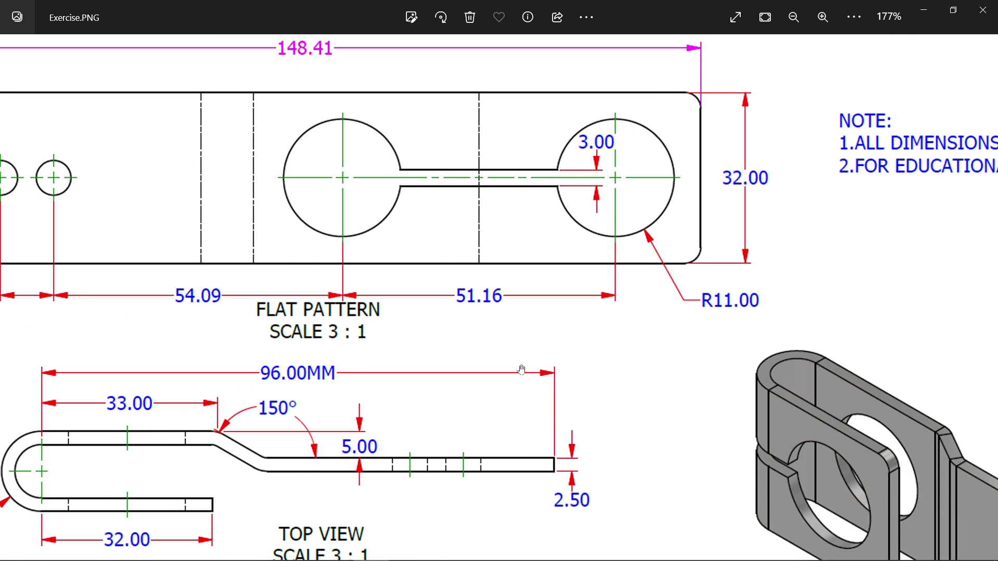
{"action": "scroll", "coordinate": [760, 251], "scroll_direction": "down", "scroll_amount": 2}
{"action": "scroll", "coordinate": [759, 252], "scroll_direction": "left", "scroll_amount": 3}
{"action": "scroll", "coordinate": [534, 280], "scroll_direction": "down", "scroll_amount": 1}
{"action": "scroll", "coordinate": [534, 281], "scroll_direction": "down", "scroll_amount": 1}
{"action": "scroll", "coordinate": [534, 296], "scroll_direction": "down", "scroll_amount": 1}
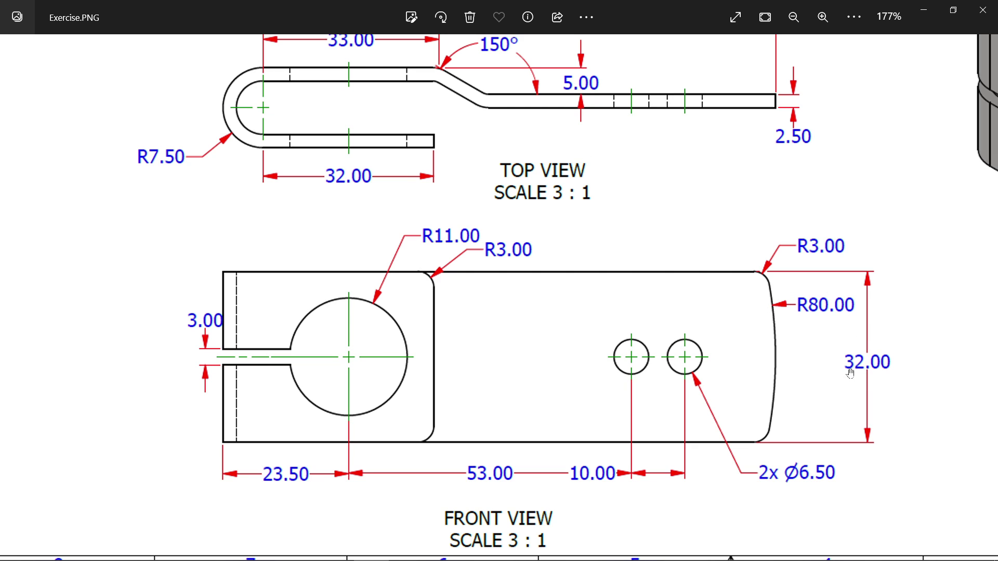
- Minimize the Exercise.PNG reference drawing in Photos
{"action": "left_click", "coordinate": [923, 11]}
- Create Part7 from the Metric Sheet Metal (mm).ipt template
{"action": "left_click", "coordinate": [49, 298]}
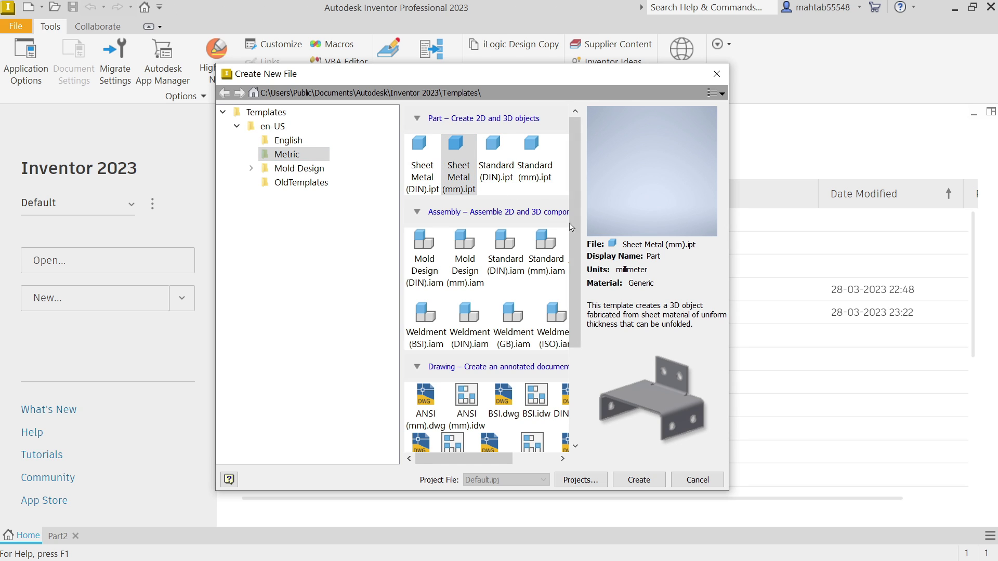
{"action": "left_click", "coordinate": [467, 192]}
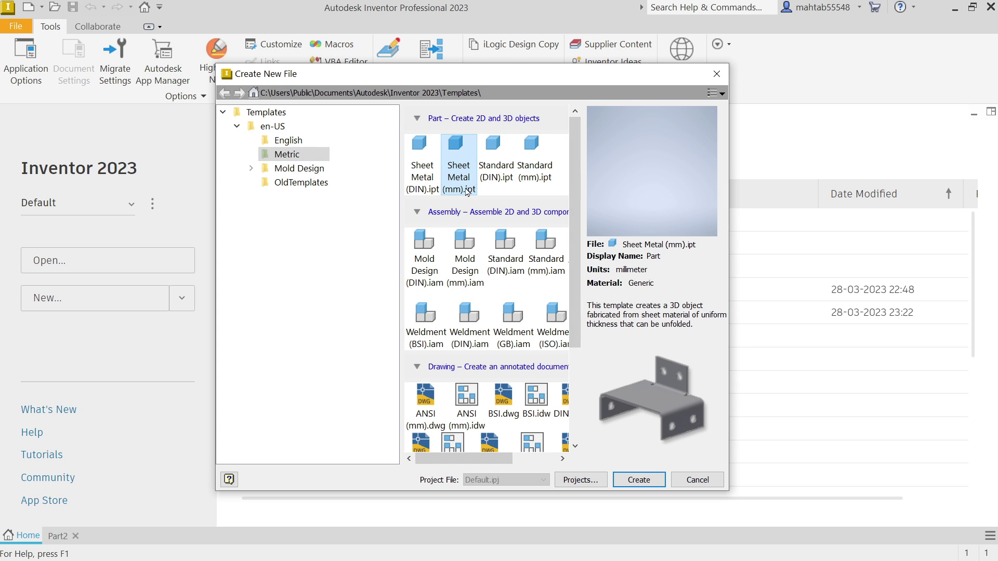
{"action": "left_click", "coordinate": [637, 480]}
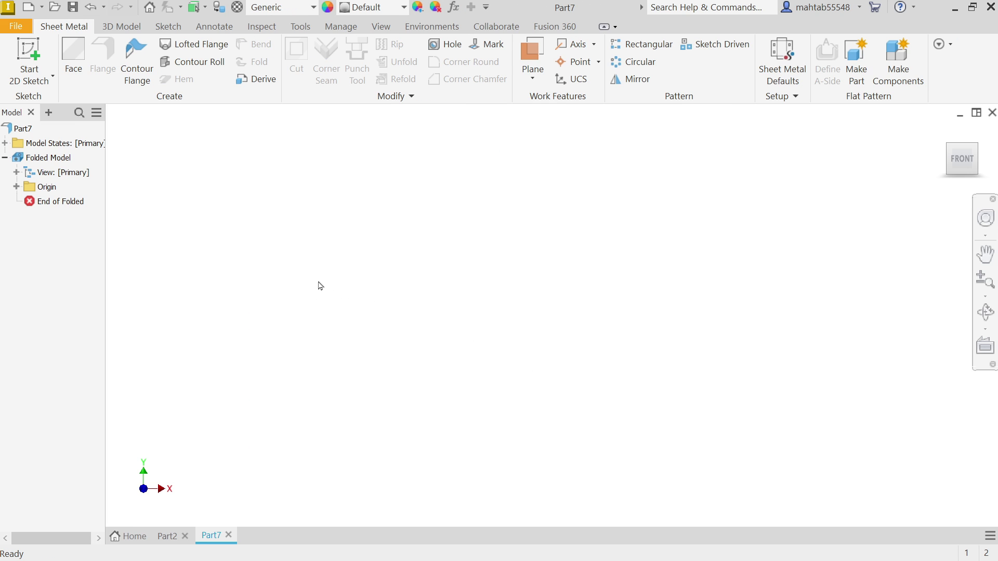
- Start Sketch1 on the XZ origin plane
{"action": "left_click", "coordinate": [30, 59]}
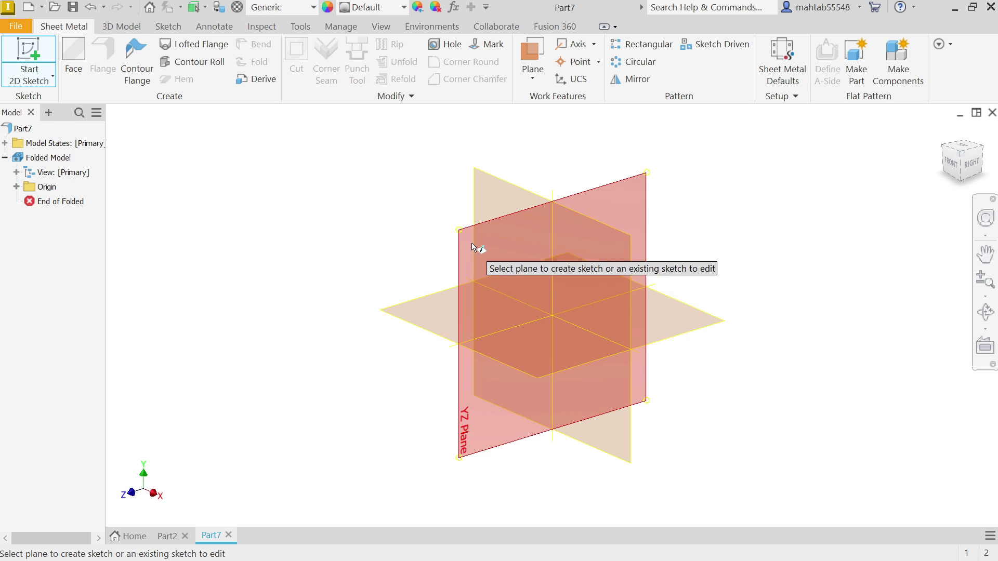
{"action": "left_click", "coordinate": [438, 307]}
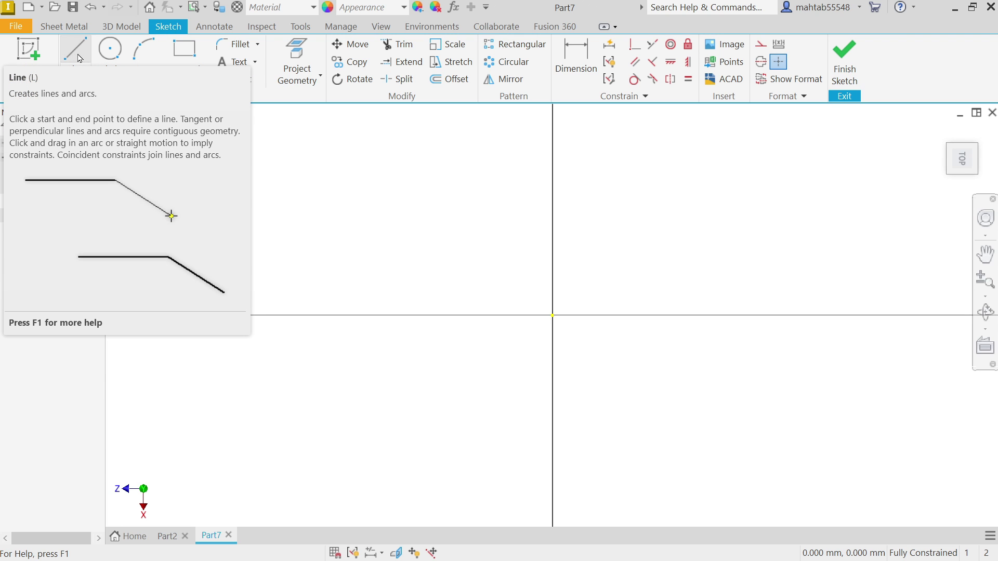
- Draw the bottom line, tangent arc end, top line and slanted step of the profile
{"action": "left_click", "coordinate": [76, 53]}
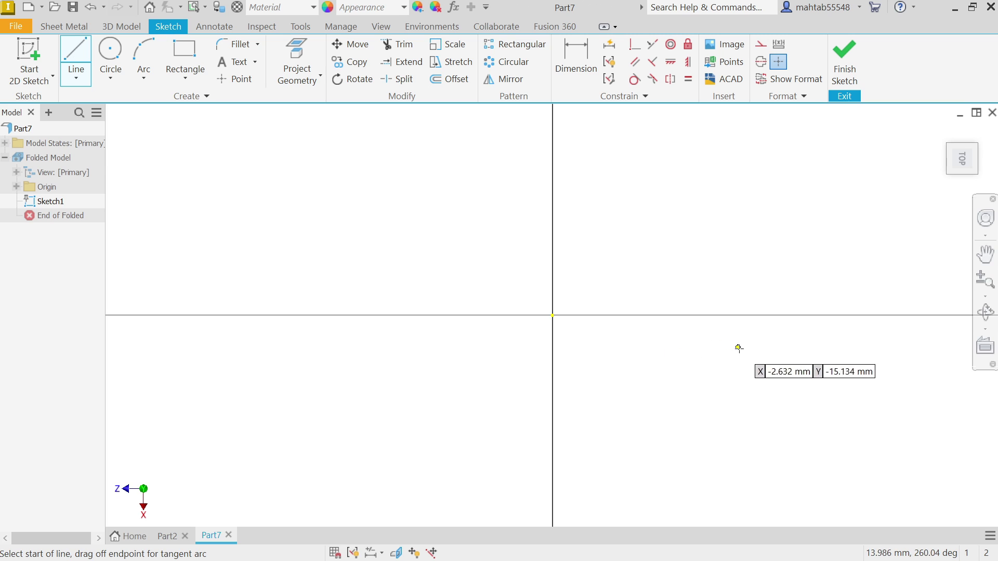
{"action": "left_click", "coordinate": [768, 344]}
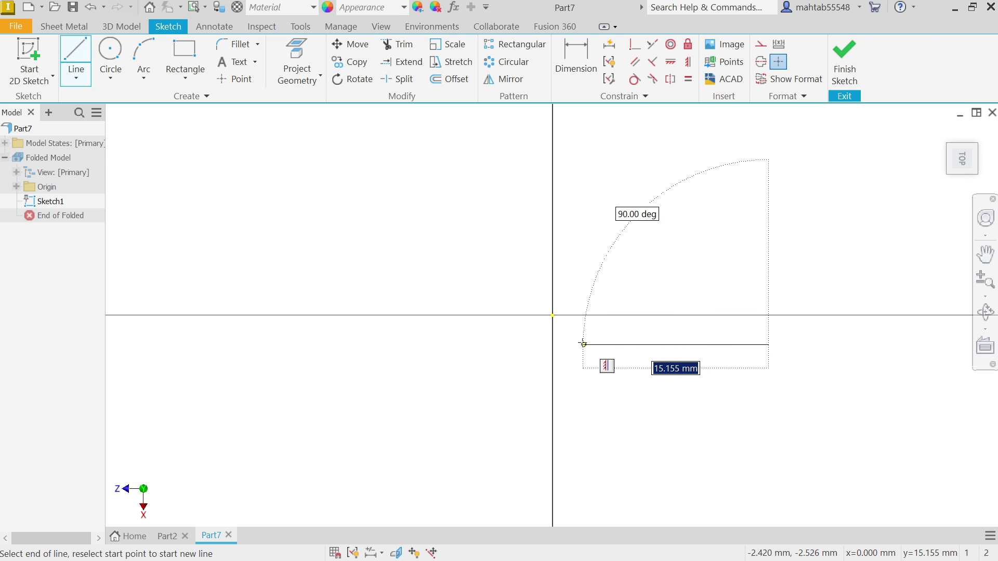
{"action": "left_click", "coordinate": [552, 344]}
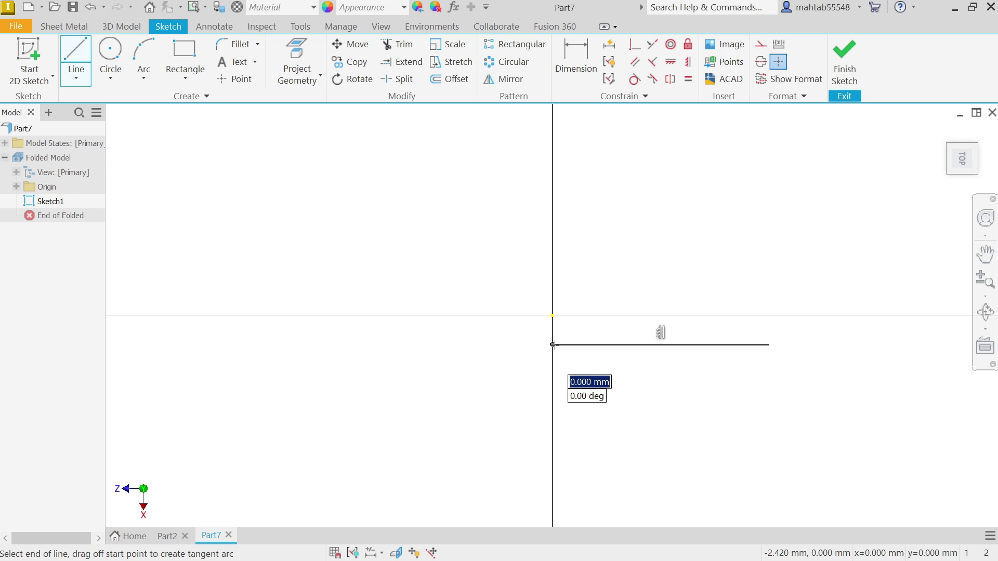
{"action": "mouse_move", "coordinate": [553, 344]}
{"action": "left_mouse_down"}
{"action": "mouse_move", "coordinate": [536, 260]}
{"action": "mouse_move", "coordinate": [552, 257]}
{"action": "left_mouse_up"}
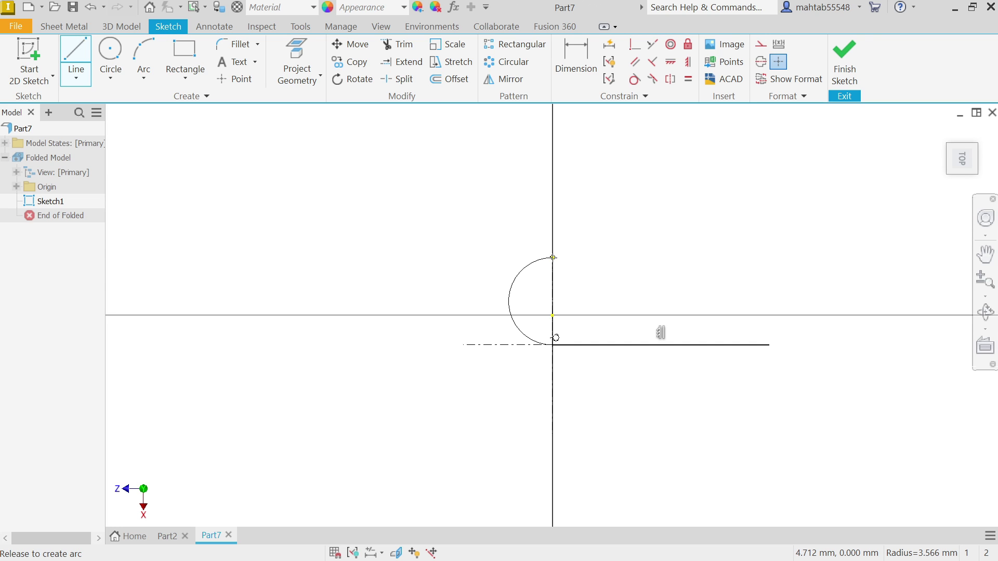
{"action": "left_click_drag", "start_coordinate": [553, 258], "coordinate": [553, 257]}
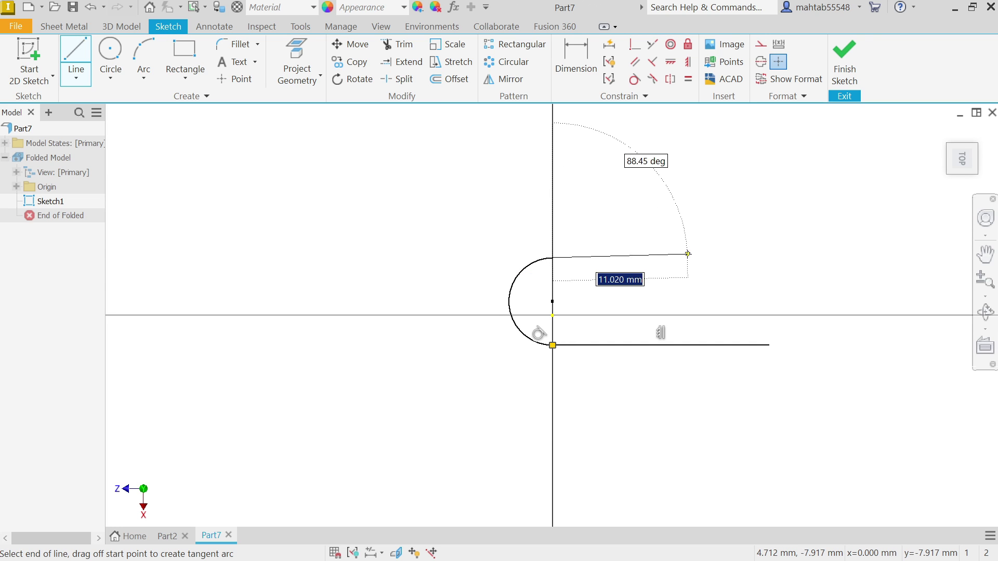
{"action": "left_click", "coordinate": [782, 257]}
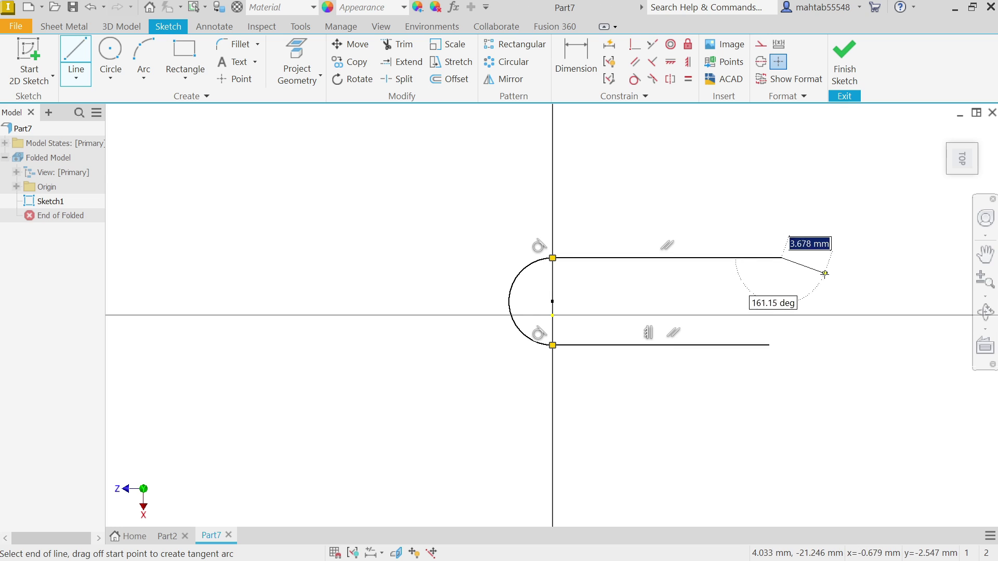
{"action": "left_click", "coordinate": [833, 290]}
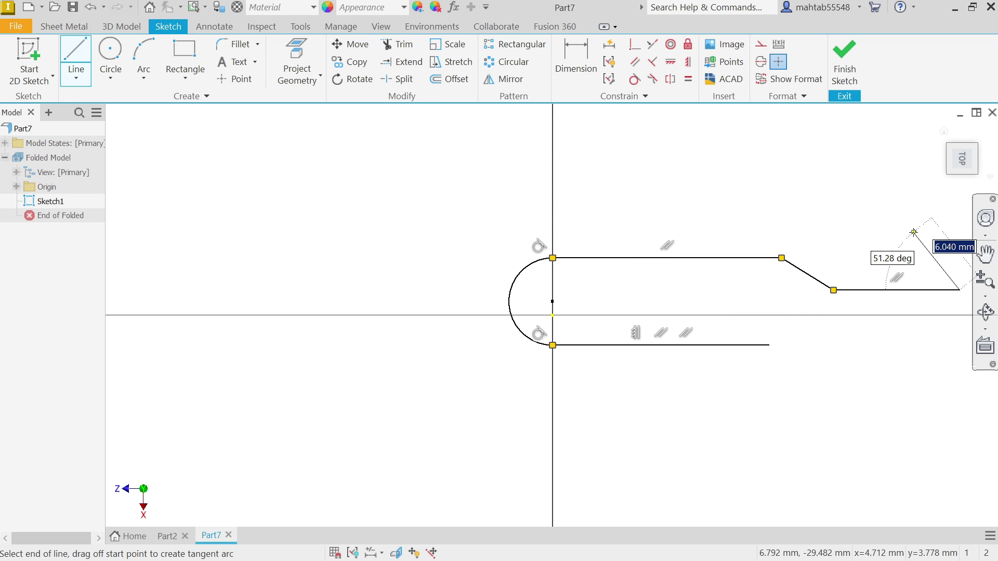
{"action": "key", "text": "Escape"}
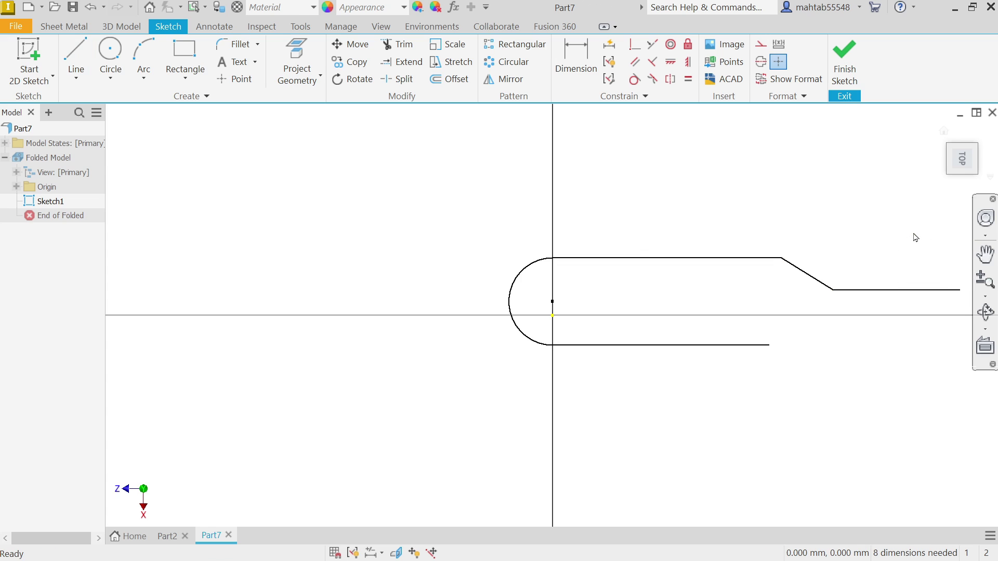
{"action": "scroll", "coordinate": [791, 279], "scroll_direction": "down", "scroll_amount": 2}
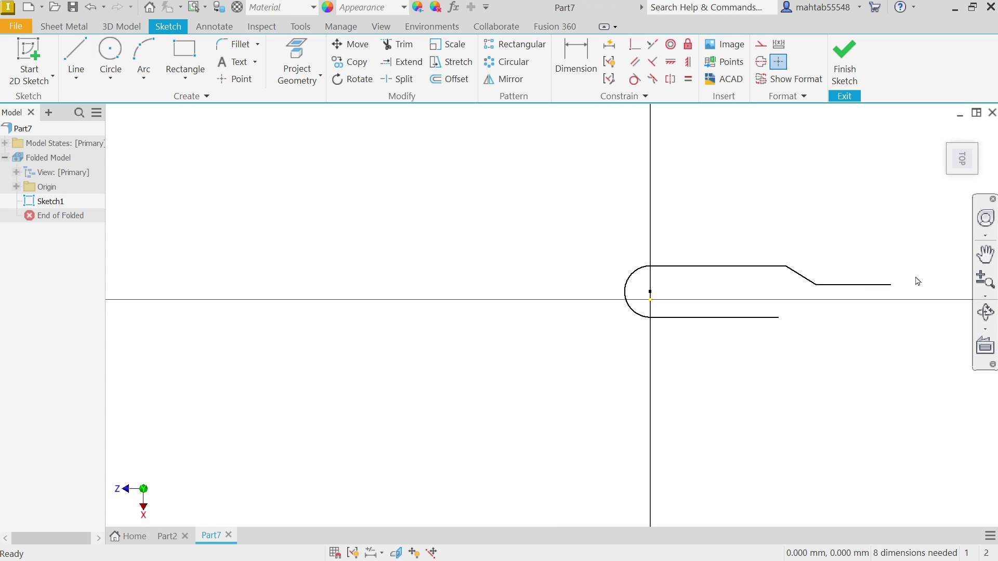
{"action": "scroll", "coordinate": [917, 281], "scroll_direction": "up", "scroll_amount": 2}
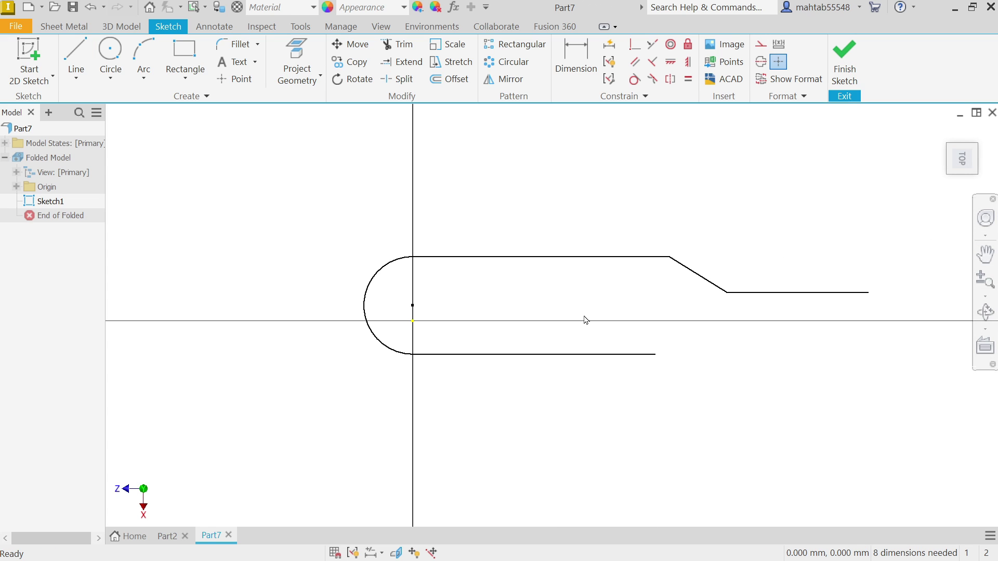
{"action": "scroll", "coordinate": [586, 319], "scroll_direction": "up", "scroll_amount": 2}
{"action": "scroll", "coordinate": [586, 319], "scroll_direction": "down", "scroll_amount": 2}
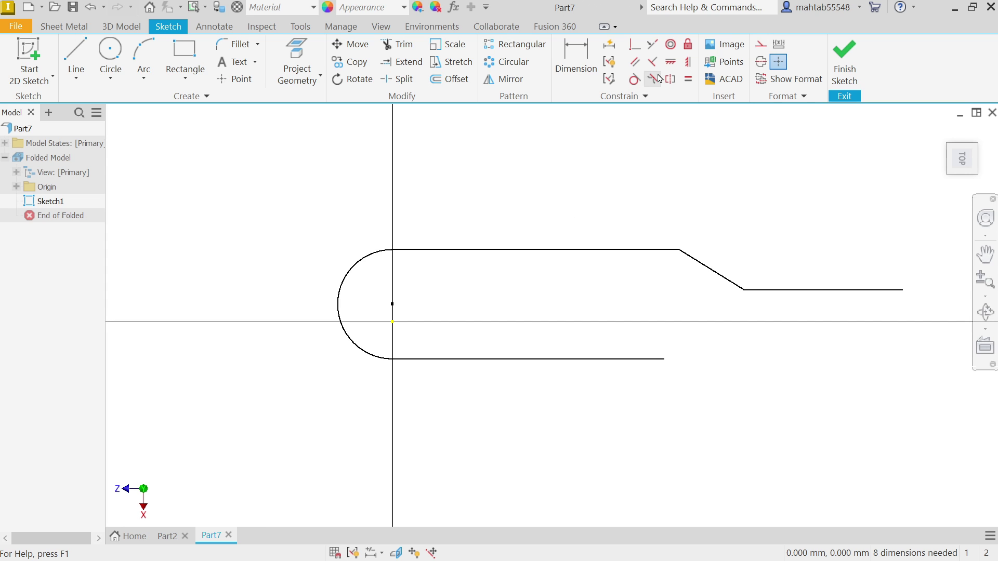
- Constrain the arc's centre point coincident with the sketch origin
{"action": "left_click", "coordinate": [632, 52]}
{"action": "left_click", "coordinate": [392, 305]}
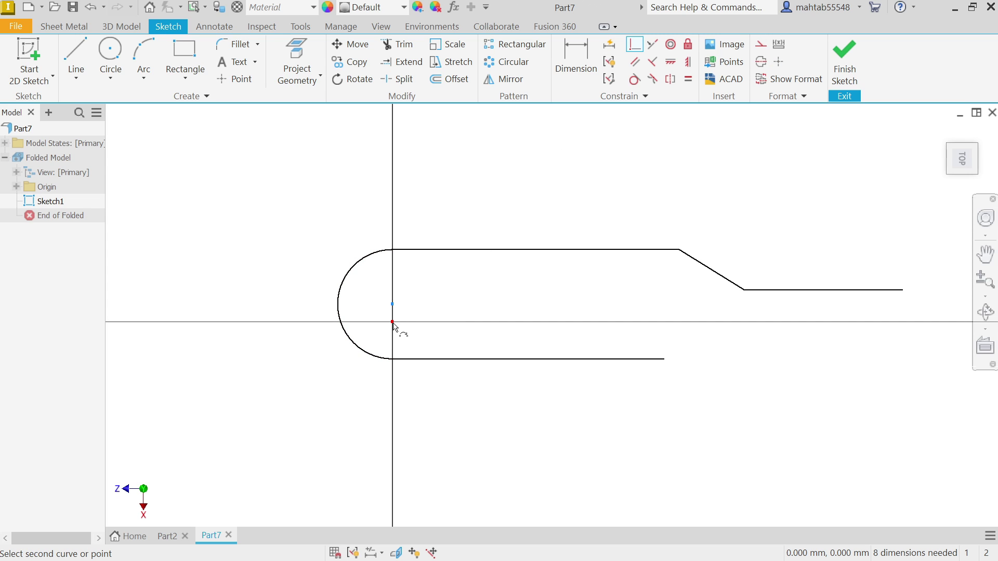
{"action": "left_click", "coordinate": [392, 322]}
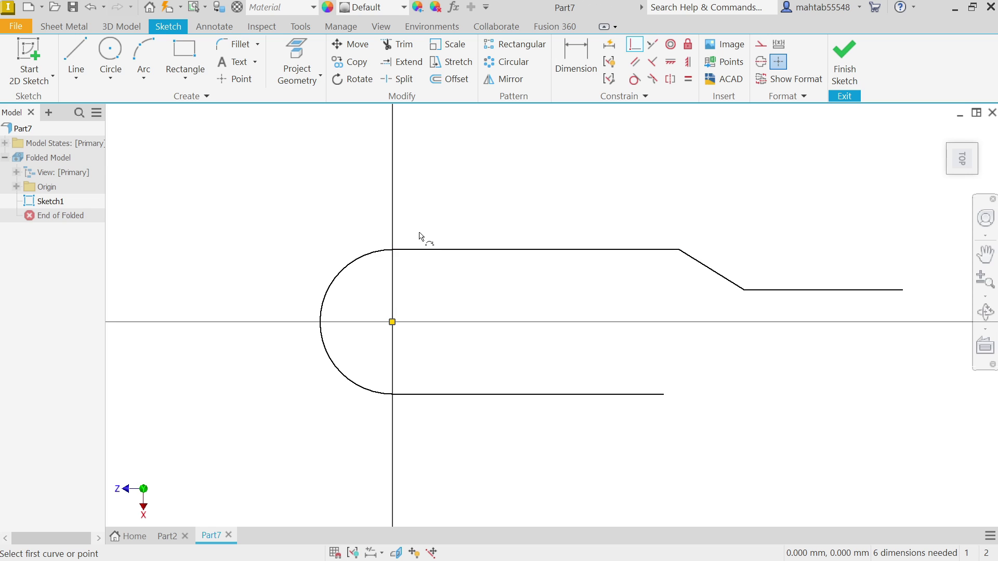
{"action": "key", "text": "Escape"}
- Dimension the profile's overall horizontal length and the curved end's radius
{"action": "left_click", "coordinate": [575, 71]}
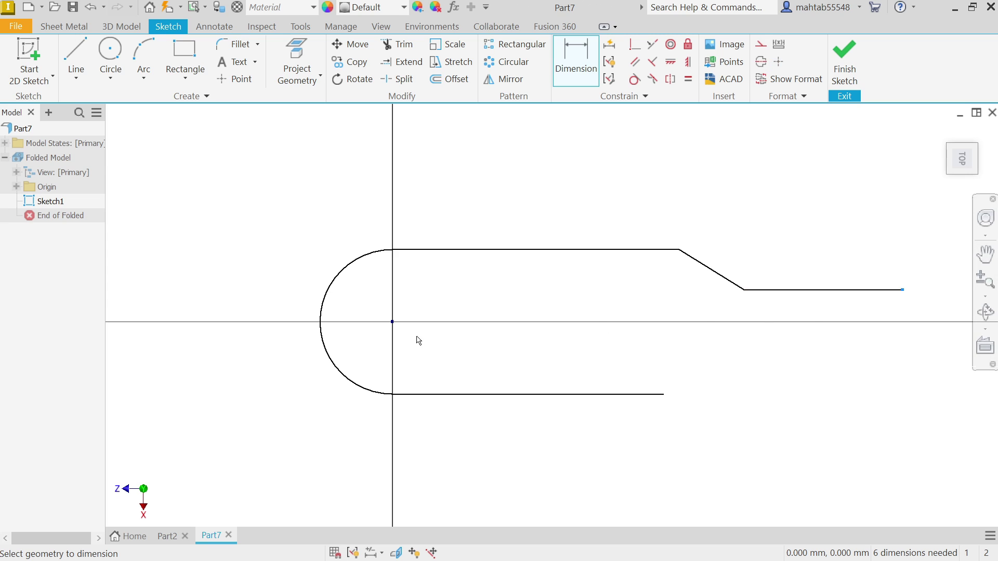
{"action": "left_click", "coordinate": [393, 323]}
{"action": "left_click", "coordinate": [585, 169]}
{"action": "type", "text": "50"}
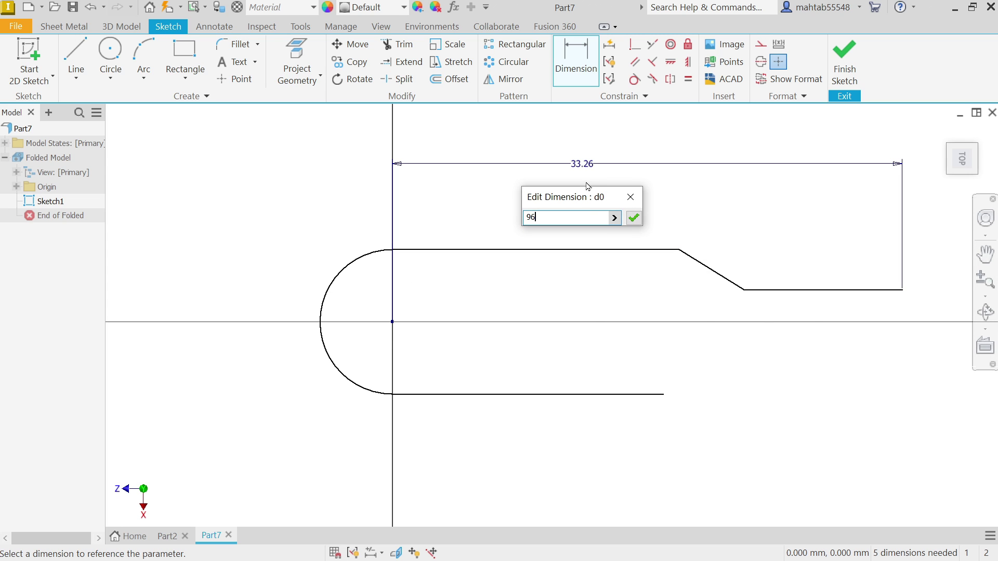
{"action": "left_click", "coordinate": [633, 218]}
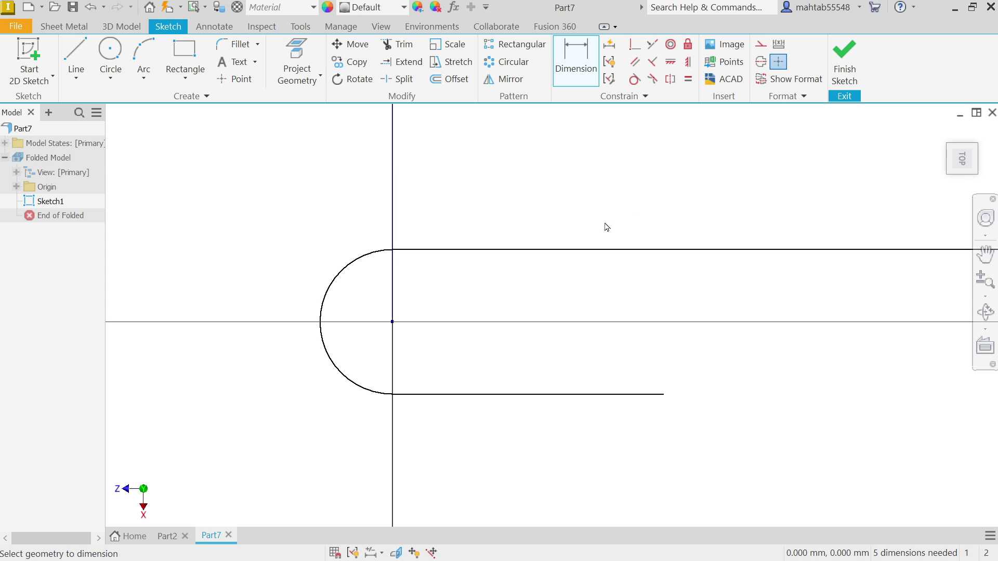
{"action": "left_click", "coordinate": [321, 353]}
{"action": "left_click", "coordinate": [279, 376]}
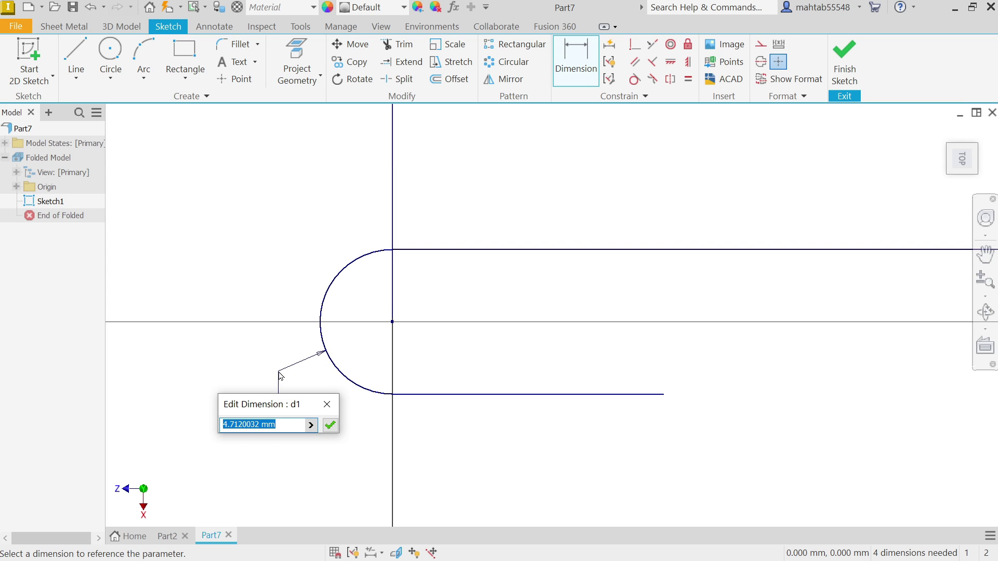
{"action": "type", "text": "7.5"}
{"action": "key", "text": "Return"}
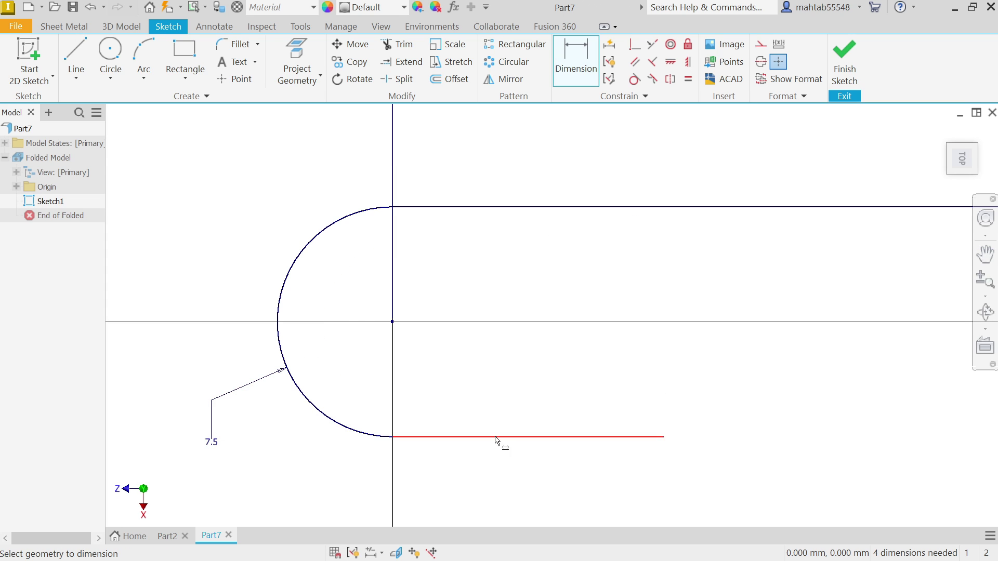
- Set the lower line length to 32 and the top line to 33
{"action": "left_click", "coordinate": [505, 438]}
{"action": "left_click", "coordinate": [515, 467]}
{"action": "type", "text": "32"}
{"action": "key", "text": "Return"}
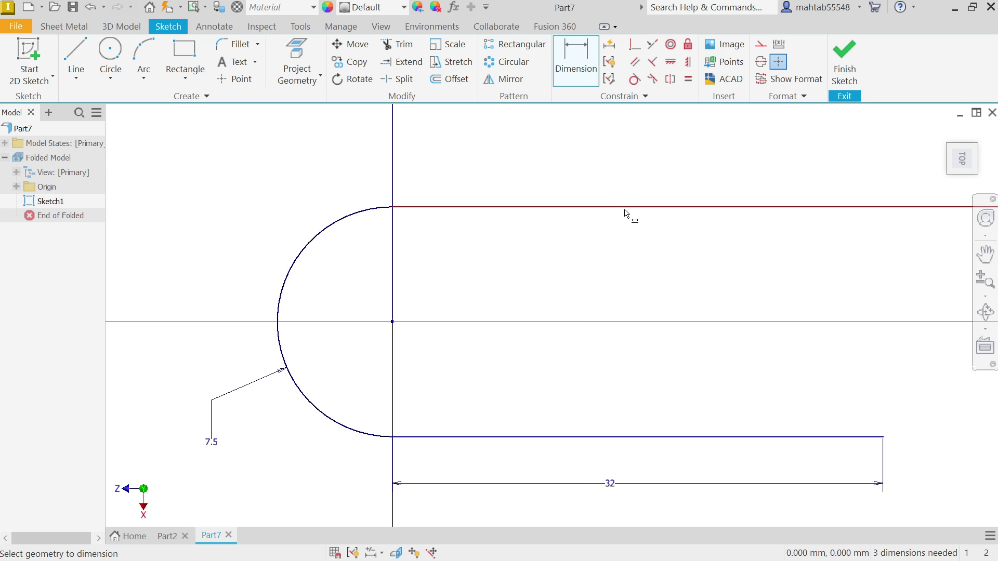
{"action": "left_click", "coordinate": [628, 210]}
{"action": "scroll", "coordinate": [587, 195], "scroll_direction": "up", "scroll_amount": 5}
{"action": "left_click", "coordinate": [675, 159]}
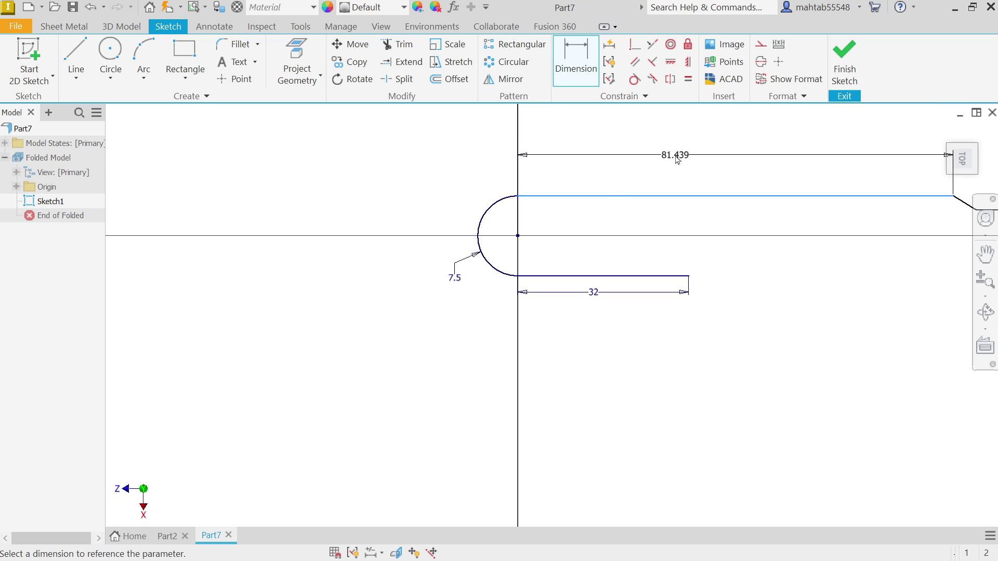
{"action": "type", "text": "33"}
{"action": "key", "text": "Return"}
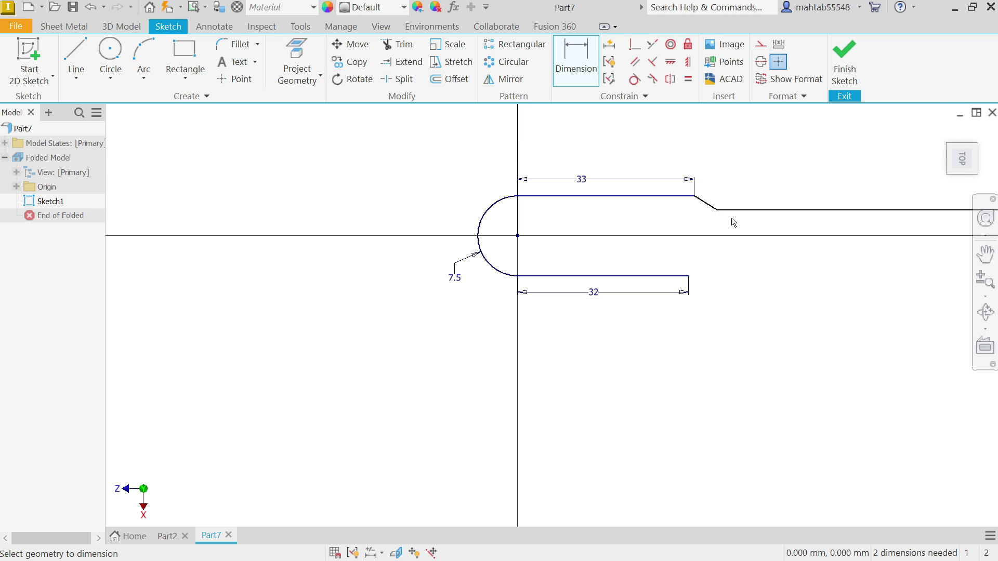
{"action": "scroll", "coordinate": [733, 223], "scroll_direction": "up", "scroll_amount": 2}
{"action": "scroll", "coordinate": [822, 174], "scroll_direction": "down", "scroll_amount": 3}
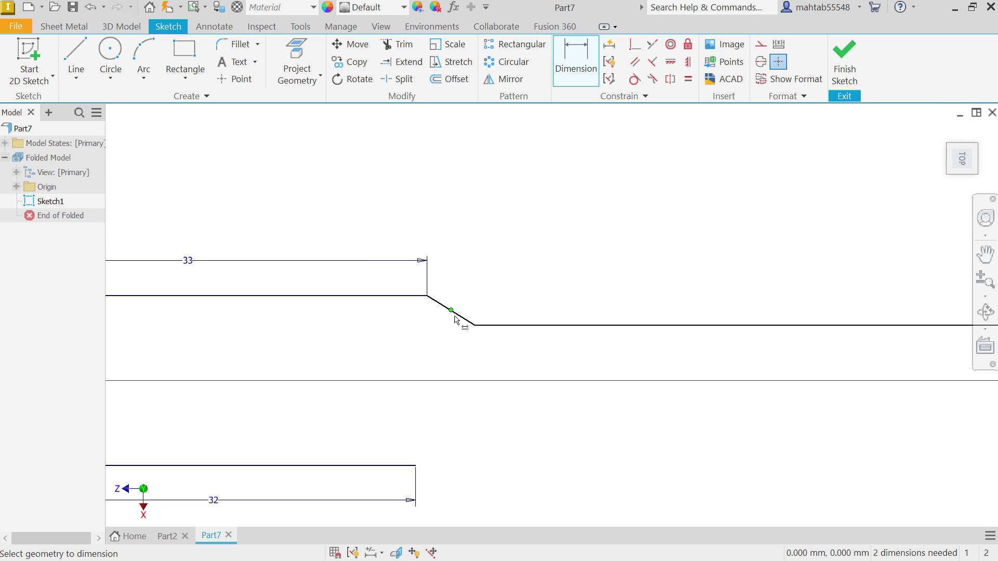
- Dimension the step height as 5 and the angle as 150°, then finish the sketch
{"action": "left_click", "coordinate": [409, 297]}
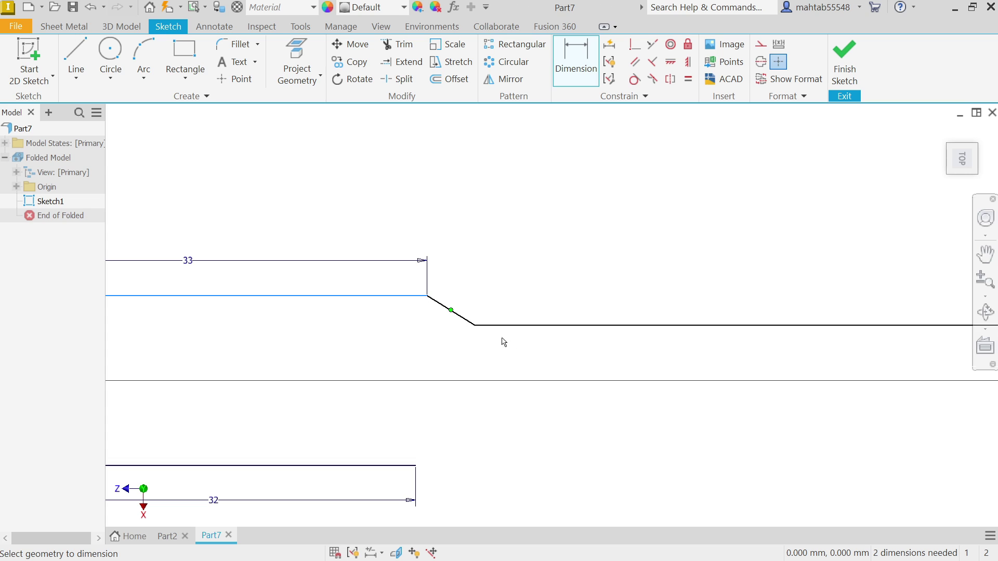
{"action": "left_click", "coordinate": [560, 325]}
{"action": "left_click", "coordinate": [635, 310]}
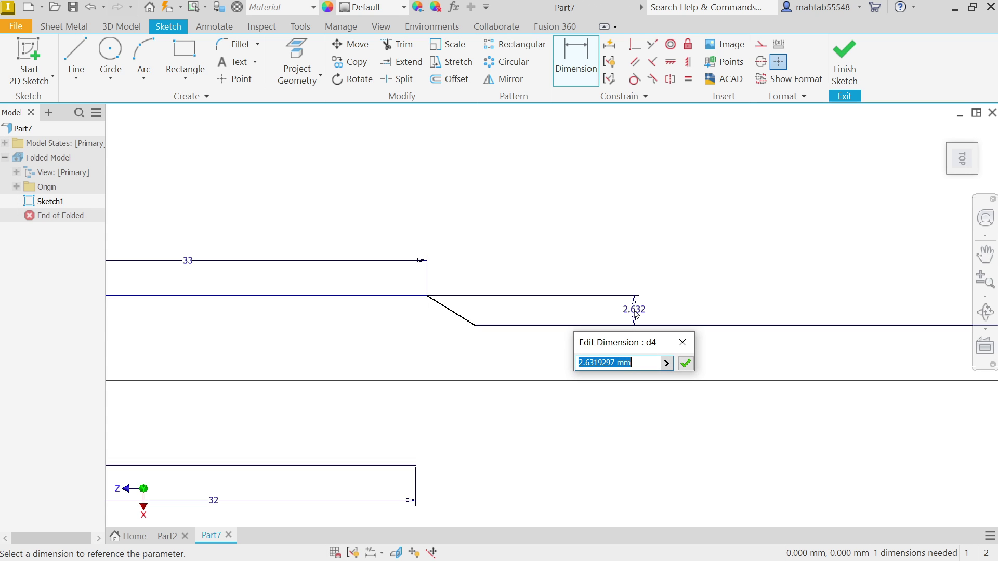
{"action": "type", "text": "5"}
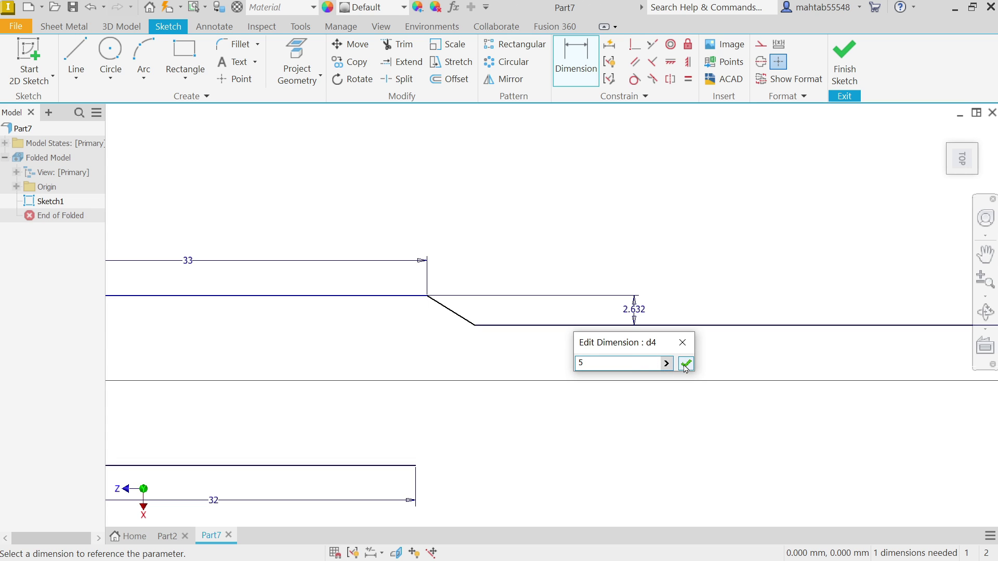
{"action": "left_click", "coordinate": [686, 364]}
{"action": "left_click", "coordinate": [452, 331]}
{"action": "left_click", "coordinate": [517, 352]}
{"action": "left_click", "coordinate": [520, 331]}
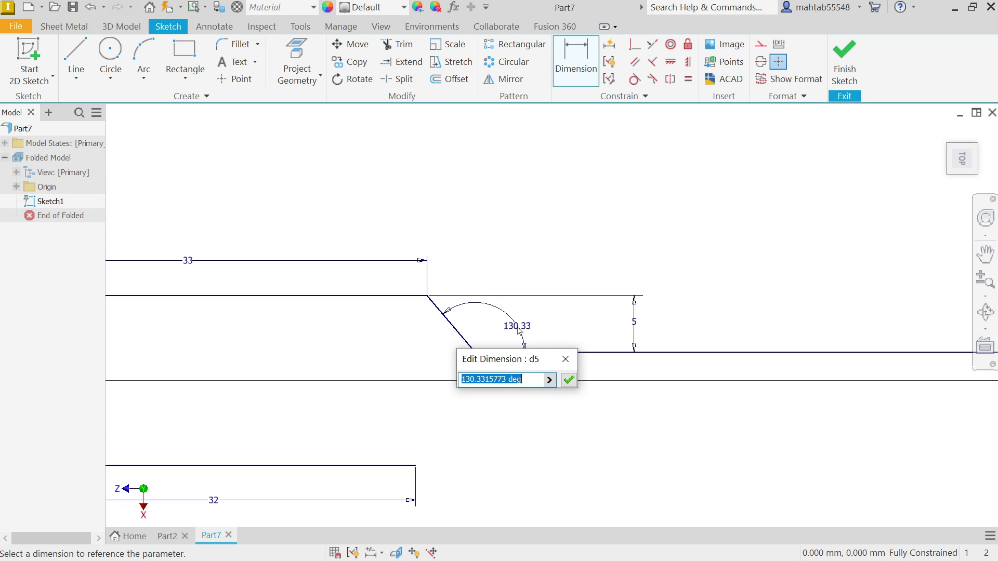
{"action": "type", "text": "150"}
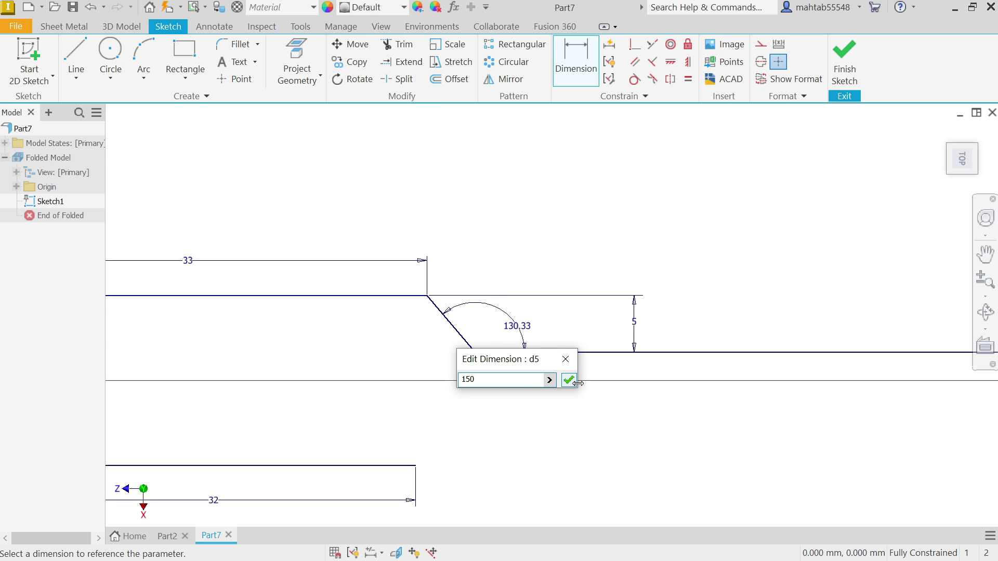
{"action": "left_click", "coordinate": [568, 380]}
{"action": "scroll", "coordinate": [661, 312], "scroll_direction": "down", "scroll_amount": 2}
{"action": "scroll", "coordinate": [660, 312], "scroll_direction": "down", "scroll_amount": 2}
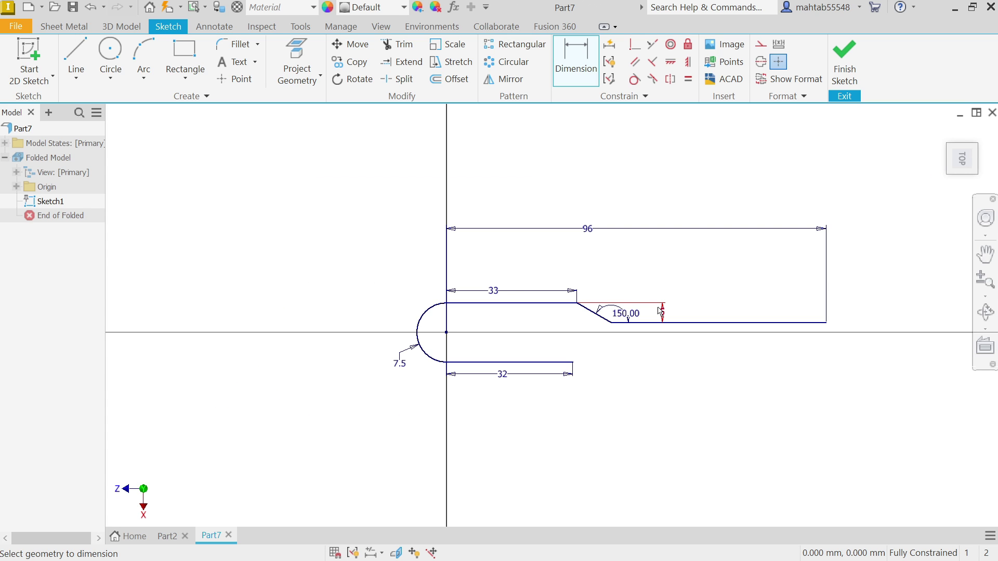
{"action": "left_click", "coordinate": [846, 75]}
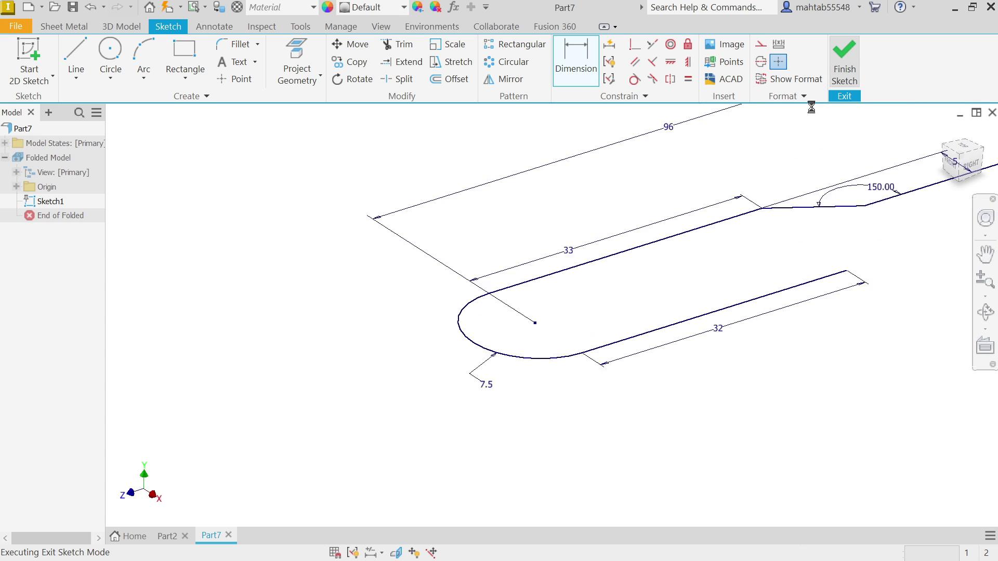
{"action": "scroll", "coordinate": [726, 226], "scroll_direction": "down", "scroll_amount": 3}
{"action": "scroll", "coordinate": [780, 203], "scroll_direction": "down", "scroll_amount": 1}
{"action": "scroll", "coordinate": [799, 185], "scroll_direction": "up", "scroll_amount": 2}
{"action": "scroll", "coordinate": [706, 288], "scroll_direction": "down", "scroll_amount": 2}
{"action": "scroll", "coordinate": [703, 289], "scroll_direction": "down", "scroll_amount": 2}
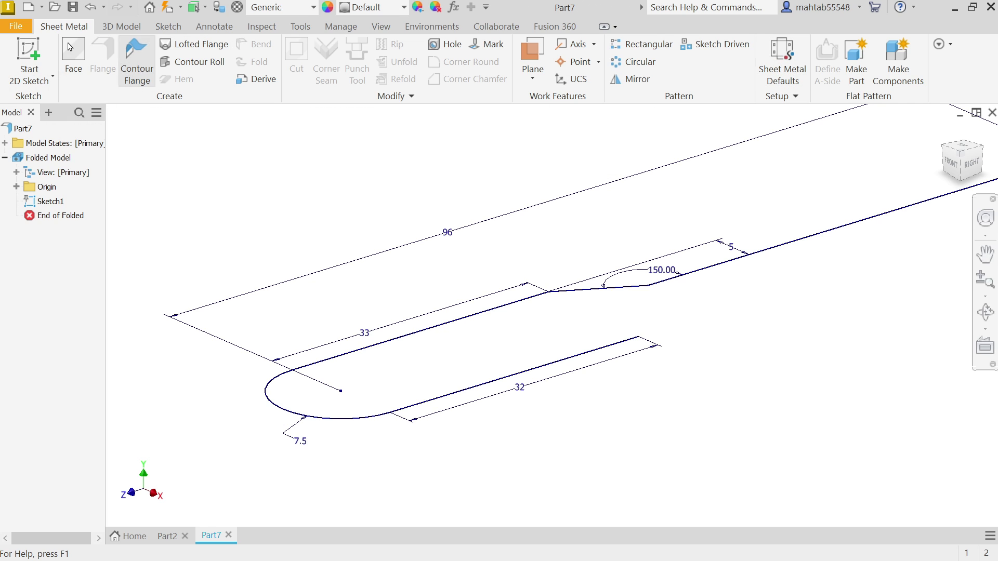
- In Sheet Metal Defaults, toggle Use Thickness from Rule and edit the Default_mm rule
{"action": "left_click", "coordinate": [786, 82]}
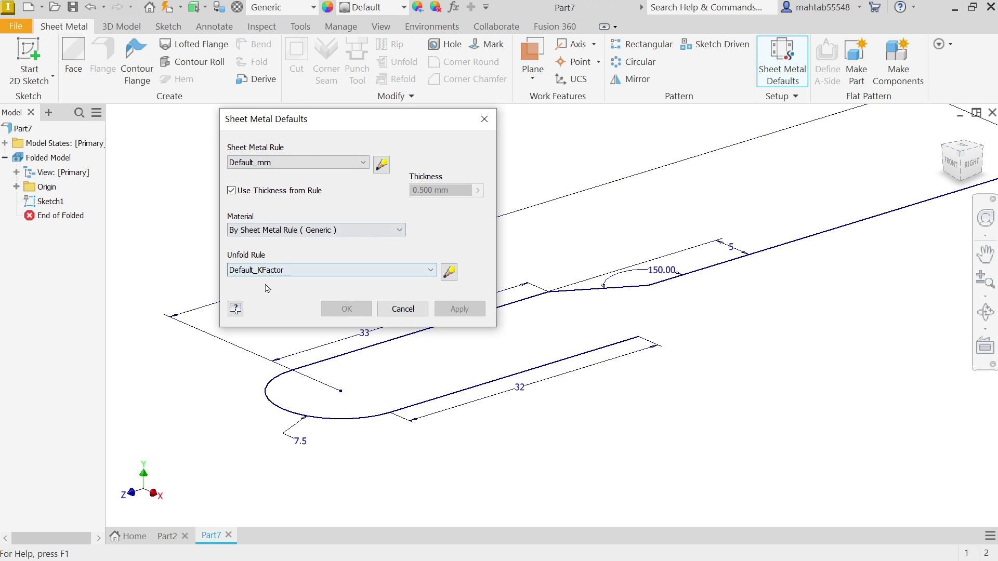
{"action": "left_click", "coordinate": [267, 194]}
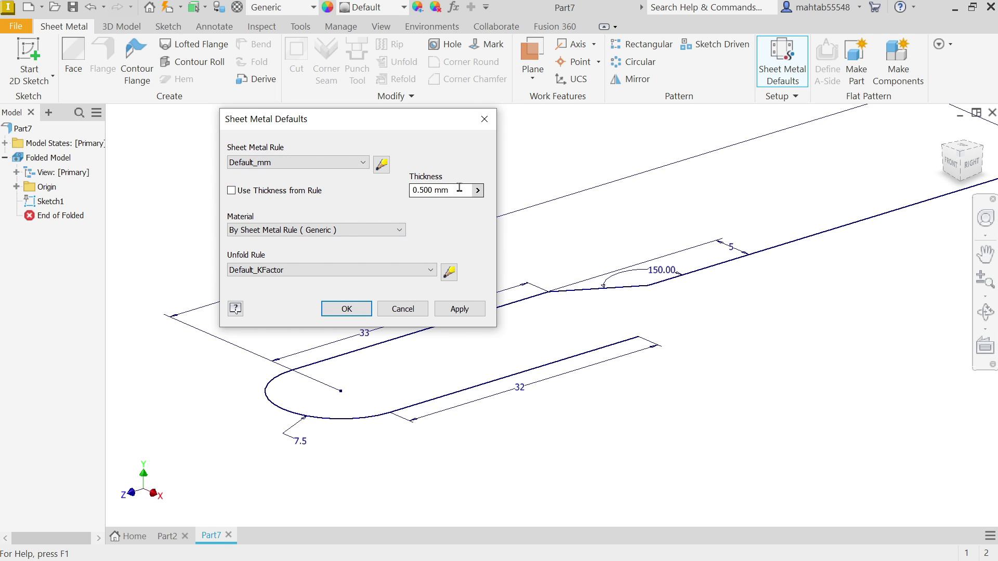
{"action": "left_click", "coordinate": [316, 190]}
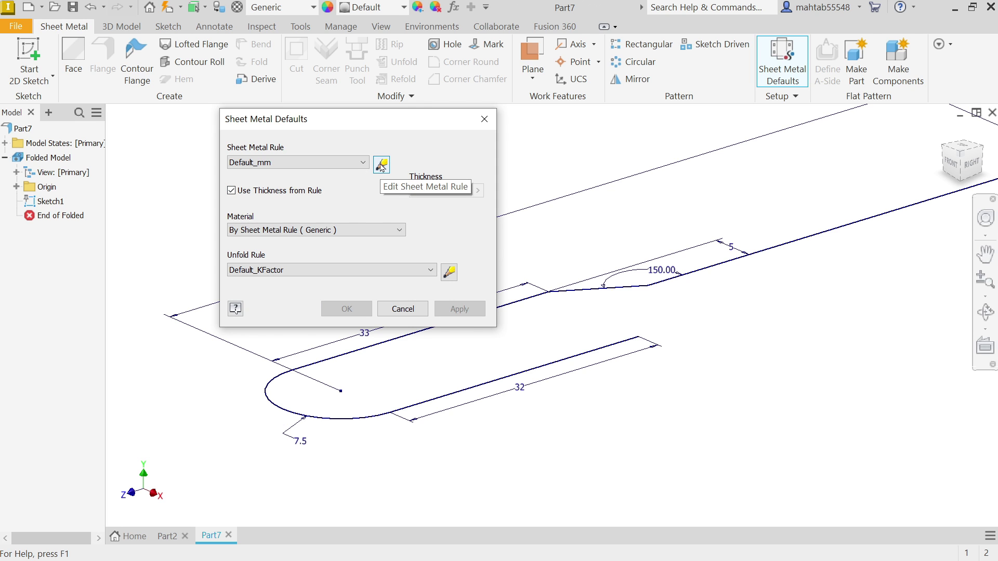
{"action": "left_click", "coordinate": [381, 165]}
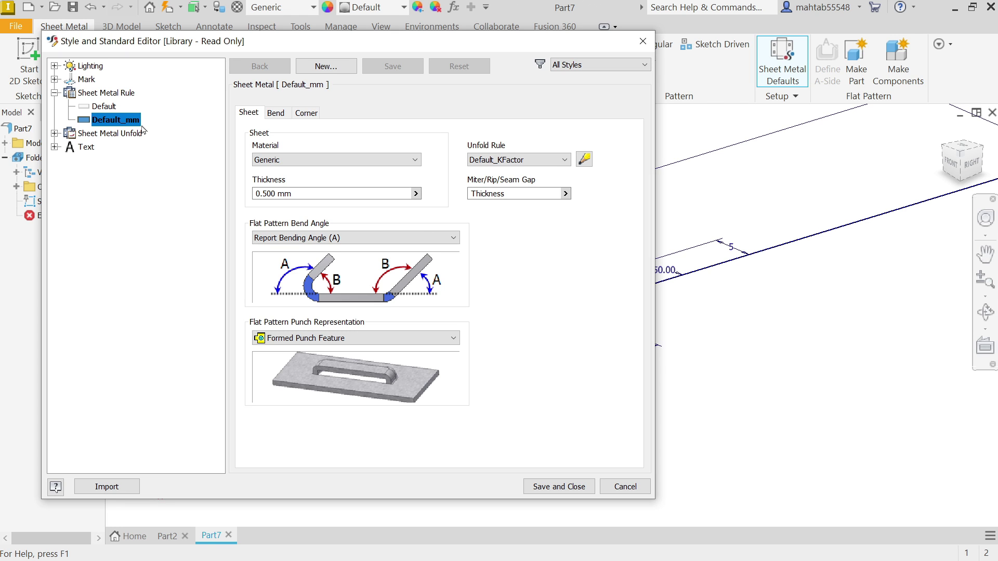
- Set the Default_mm rule to Stainless Steel, 2.5 mm thick, and save it
{"action": "left_click", "coordinate": [272, 160]}
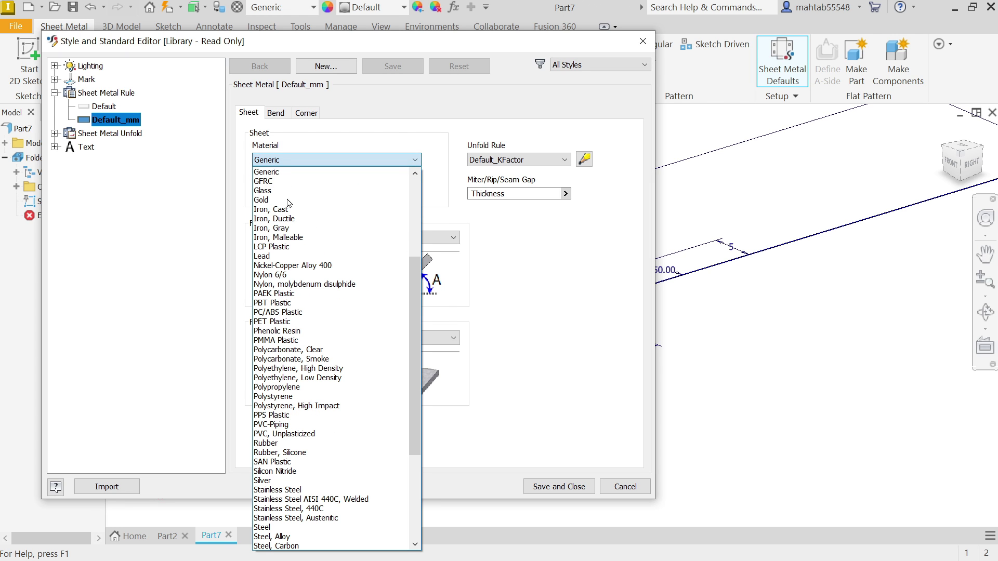
{"action": "left_click_drag", "start_coordinate": [416, 341], "coordinate": [415, 410]}
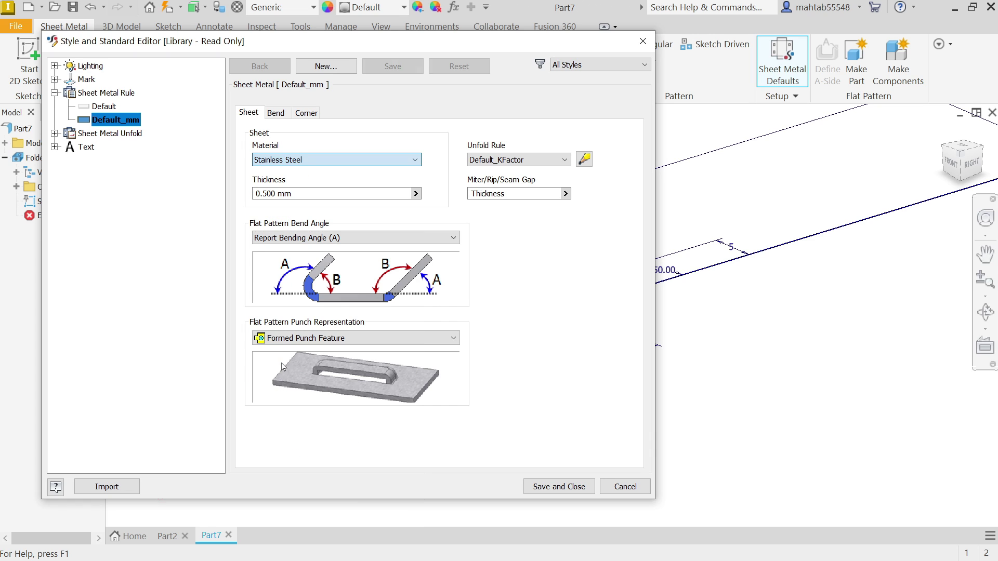
{"action": "left_click_drag", "start_coordinate": [292, 193], "coordinate": [236, 193]}
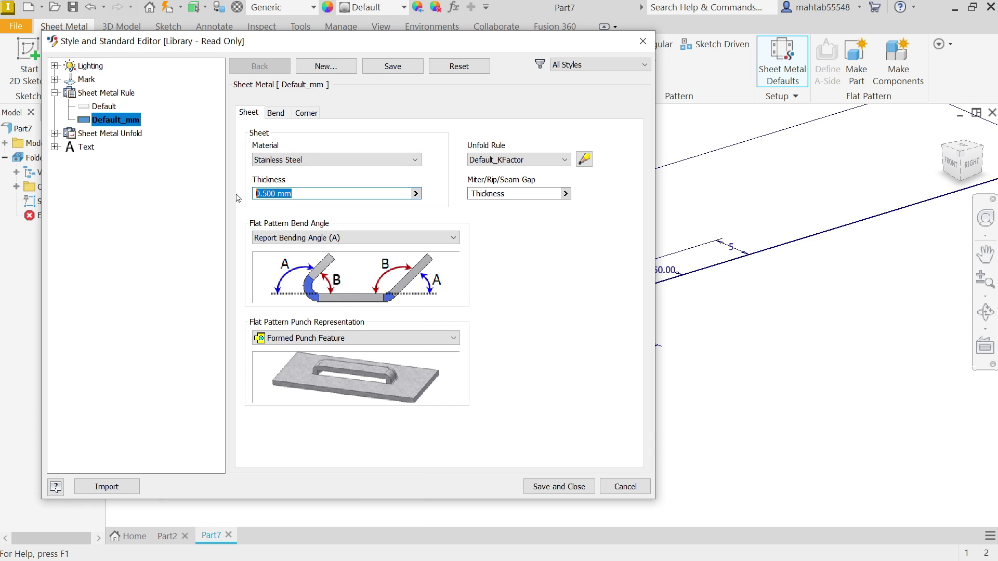
{"action": "type", "text": "2.5"}
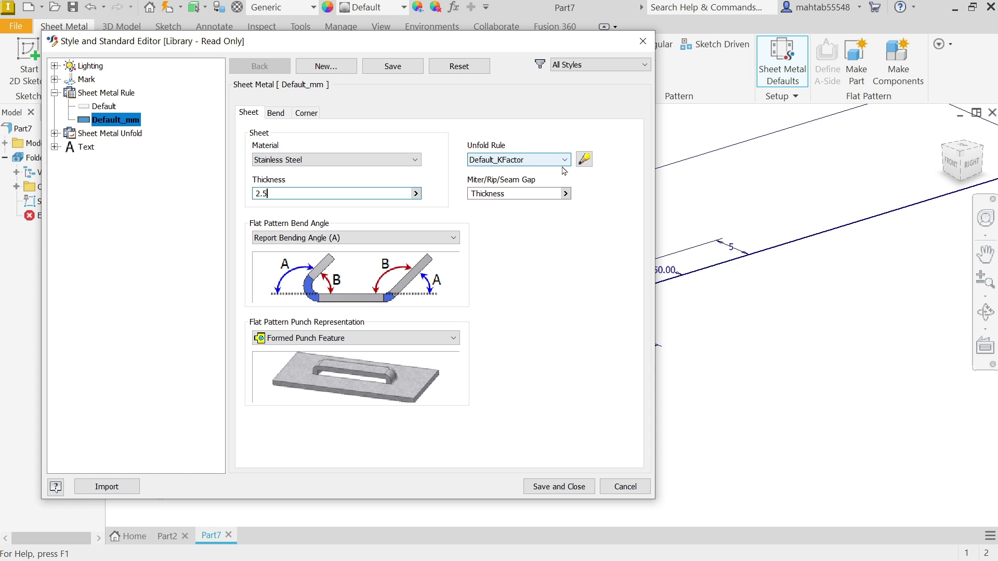
{"action": "left_click", "coordinate": [276, 115]}
{"action": "left_click", "coordinate": [307, 116]}
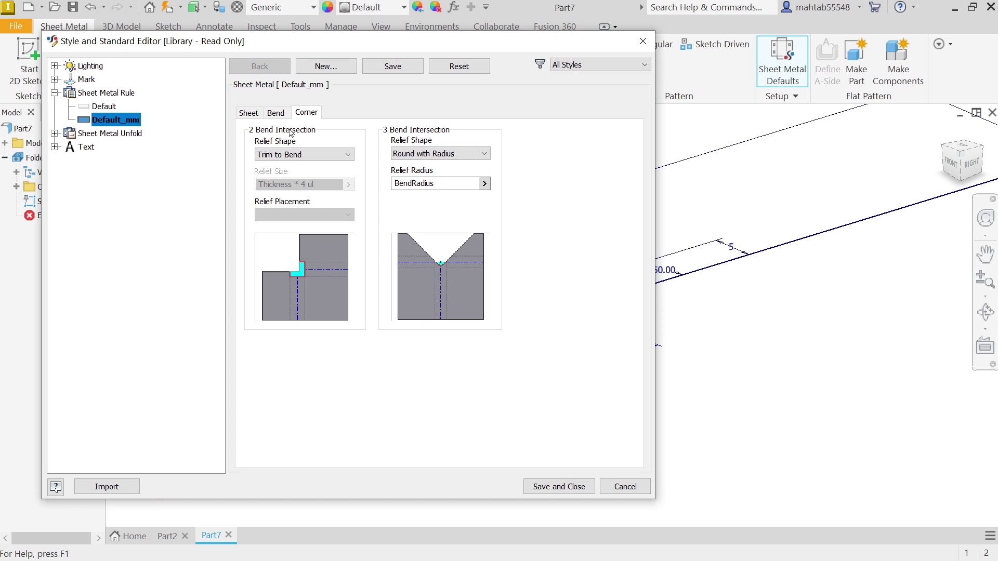
{"action": "left_click", "coordinate": [250, 114]}
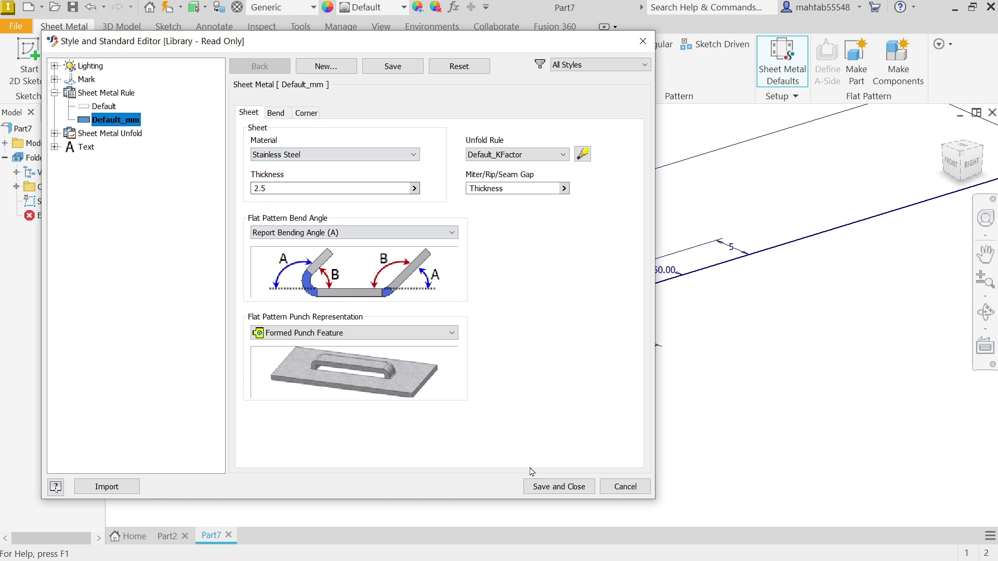
{"action": "left_click", "coordinate": [538, 487]}
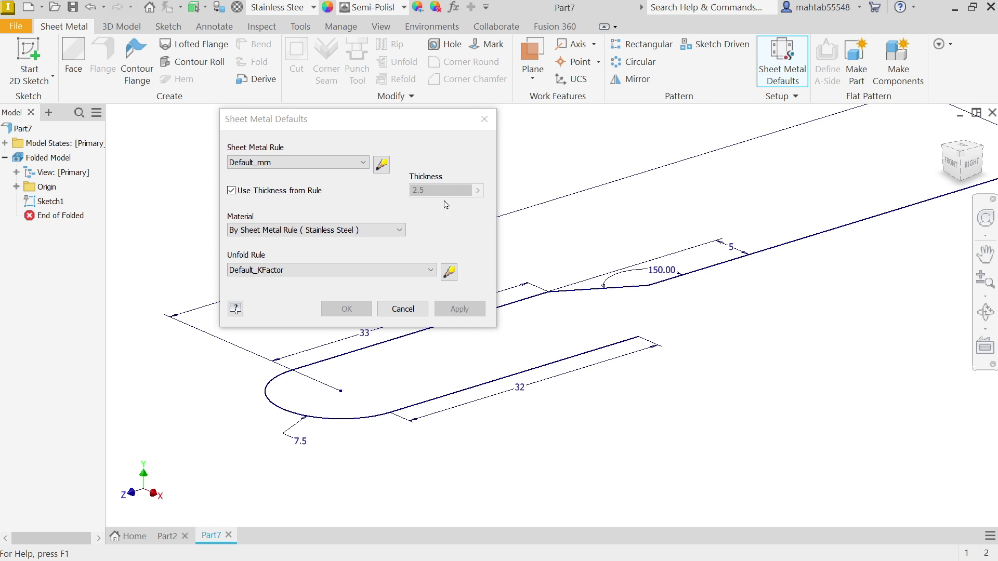
- Close Sheet Metal Defaults and start the Contour Flange command
{"action": "left_click", "coordinate": [395, 309]}
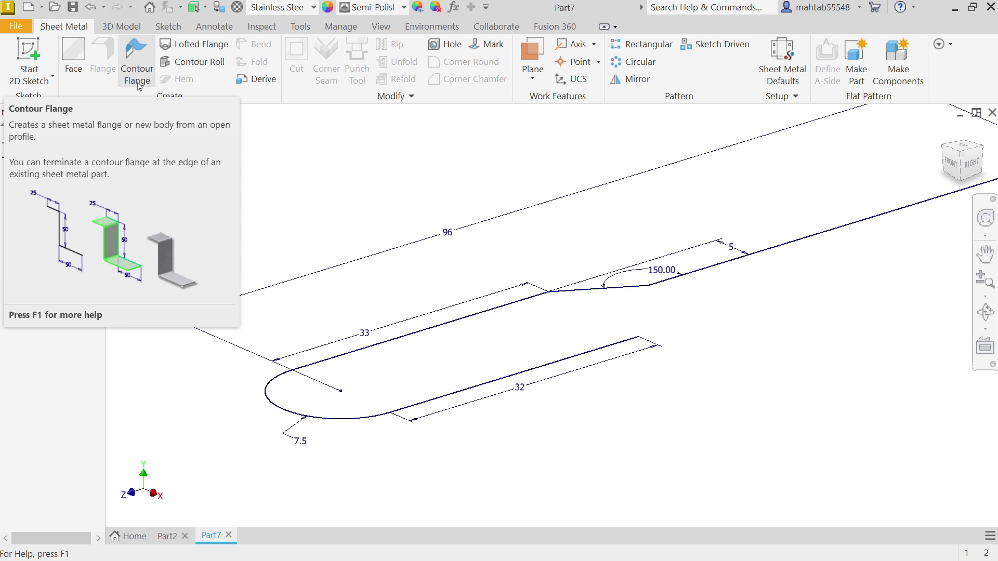
{"action": "left_click", "coordinate": [69, 73]}
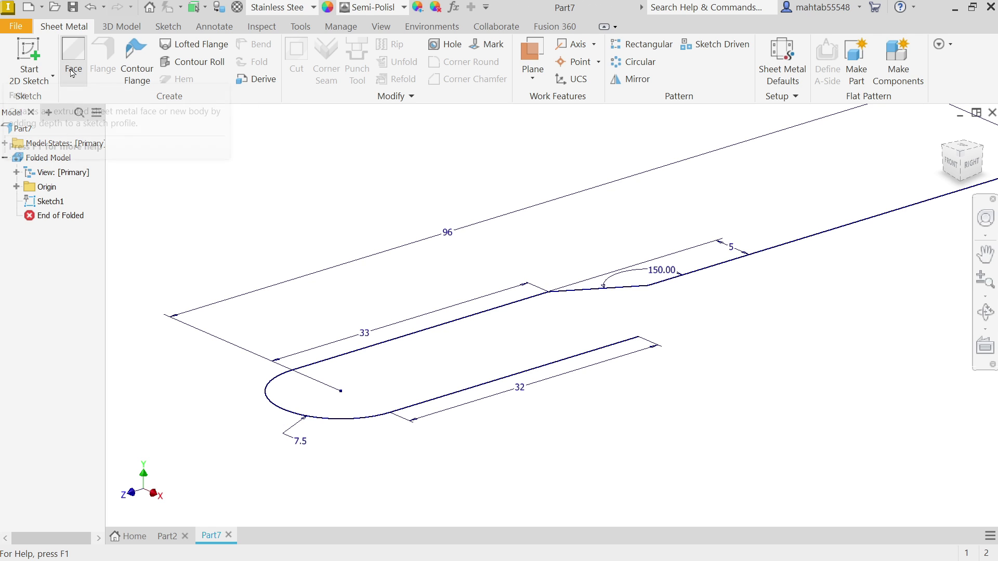
- Flip the contour flange to the profile's inside, keeping Follow Defaults with Default_mm
{"action": "left_click", "coordinate": [139, 75]}
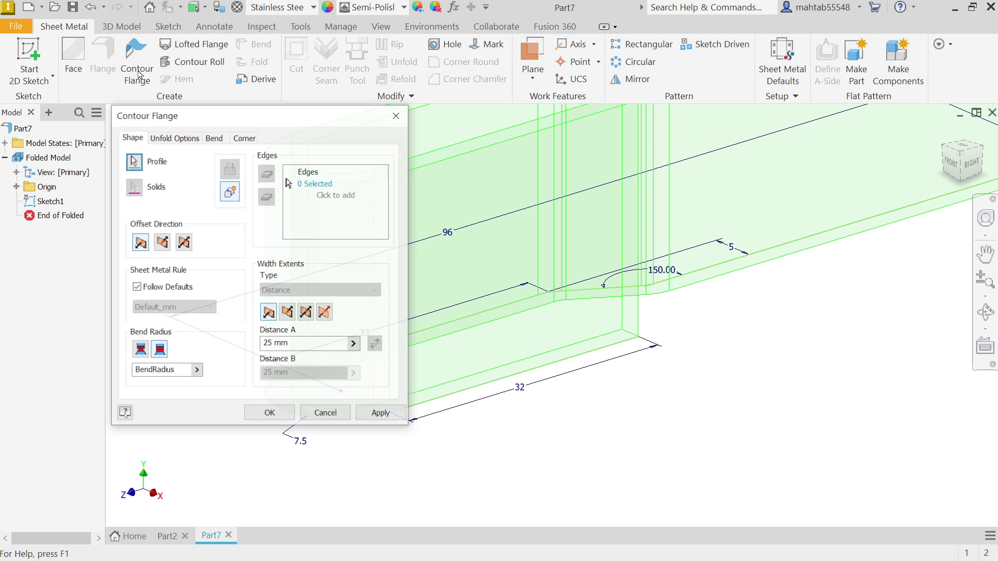
{"action": "scroll", "coordinate": [699, 283], "scroll_direction": "down", "scroll_amount": 1}
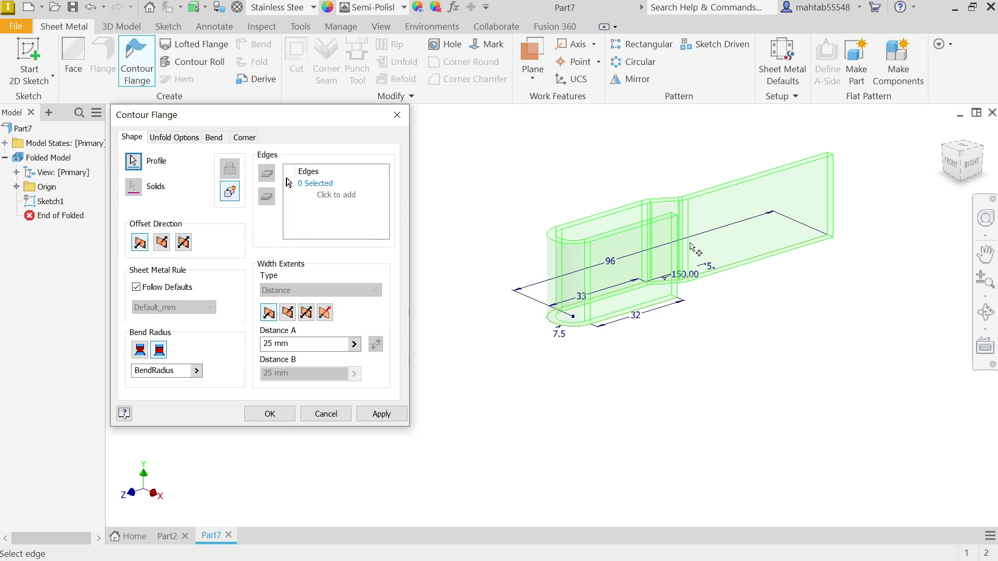
{"action": "scroll", "coordinate": [672, 218], "scroll_direction": "up", "scroll_amount": 2}
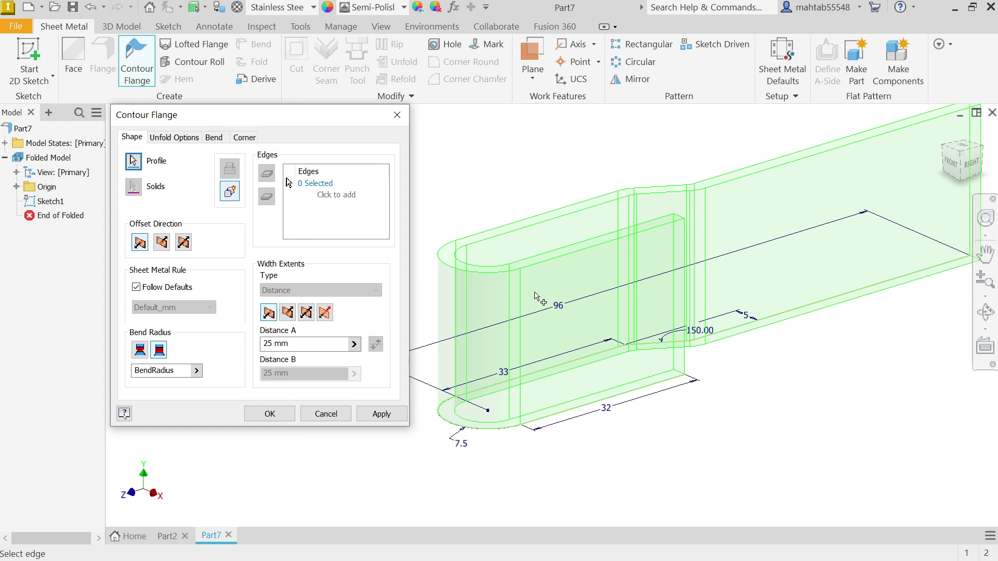
{"action": "left_click", "coordinate": [961, 150]}
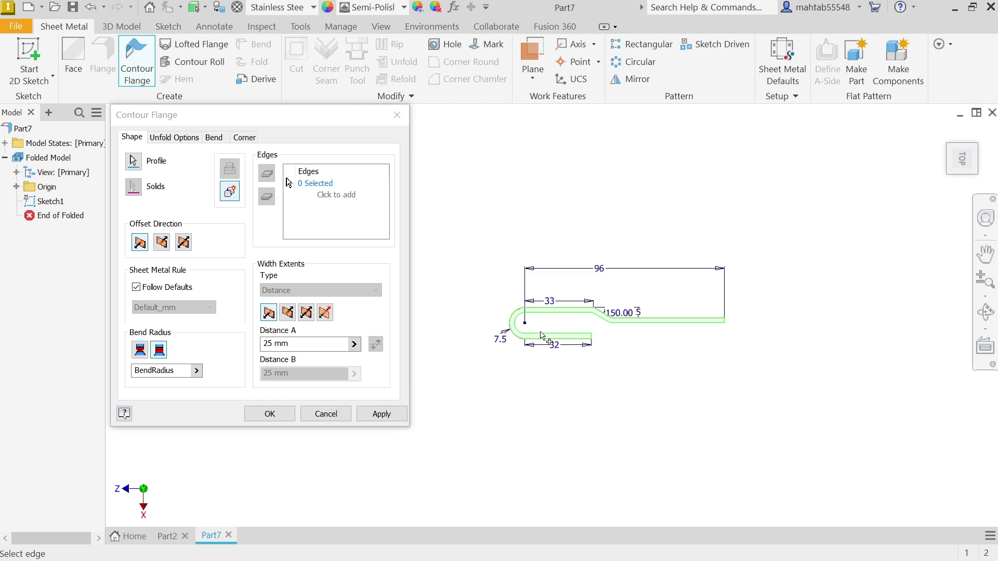
{"action": "scroll", "coordinate": [542, 334], "scroll_direction": "down", "scroll_amount": 1}
{"action": "scroll", "coordinate": [538, 331], "scroll_direction": "down", "scroll_amount": 2}
{"action": "scroll", "coordinate": [519, 323], "scroll_direction": "down", "scroll_amount": 1}
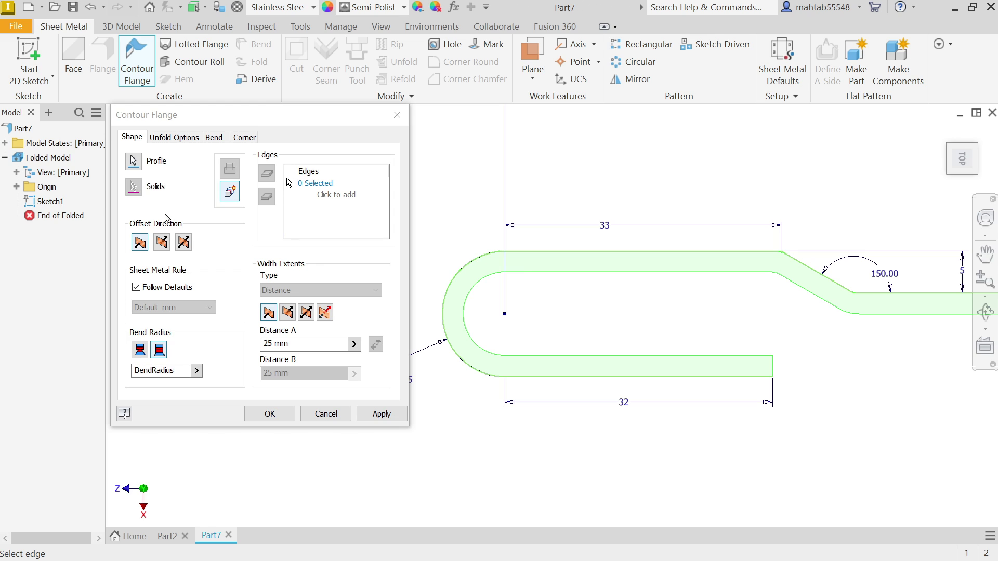
{"action": "left_click", "coordinate": [161, 244]}
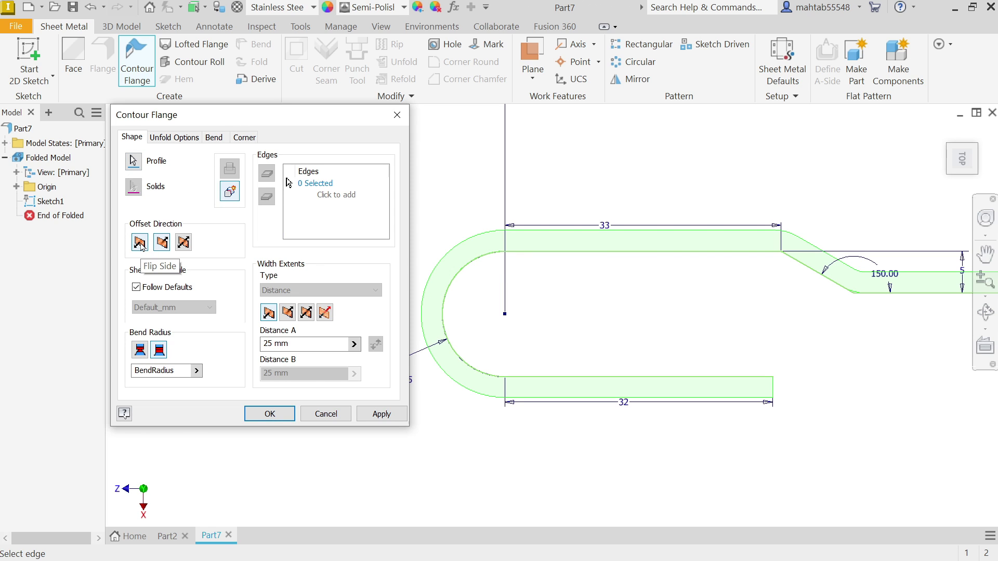
{"action": "left_click", "coordinate": [141, 243]}
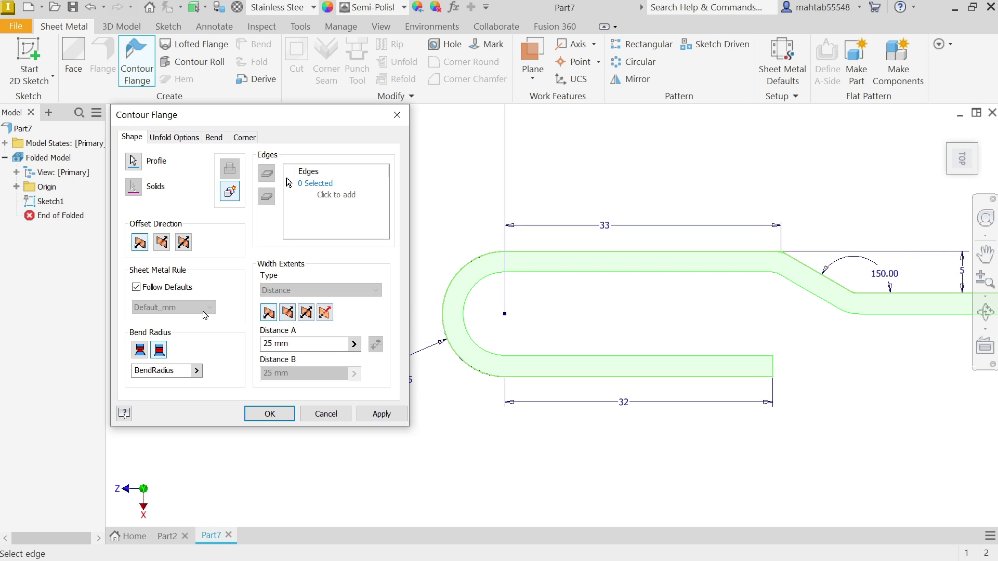
{"action": "left_click", "coordinate": [142, 289]}
{"action": "left_click", "coordinate": [168, 308]}
{"action": "left_click", "coordinate": [163, 304]}
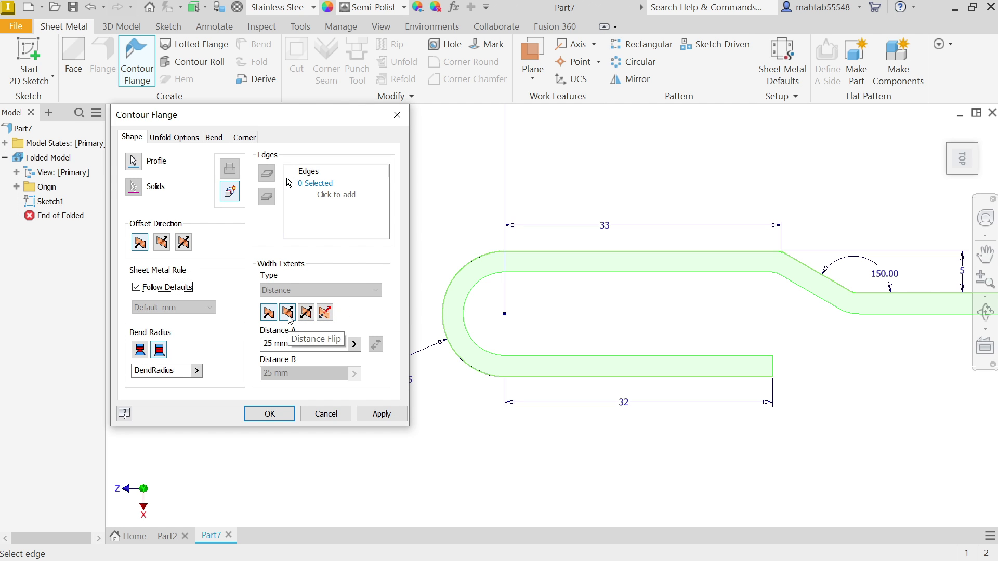
- Create the contour flange 32 mm wide, keeping the first width extent option
{"action": "mouse_move", "coordinate": [961, 159]}
{"action": "left_click", "coordinate": [944, 131]}
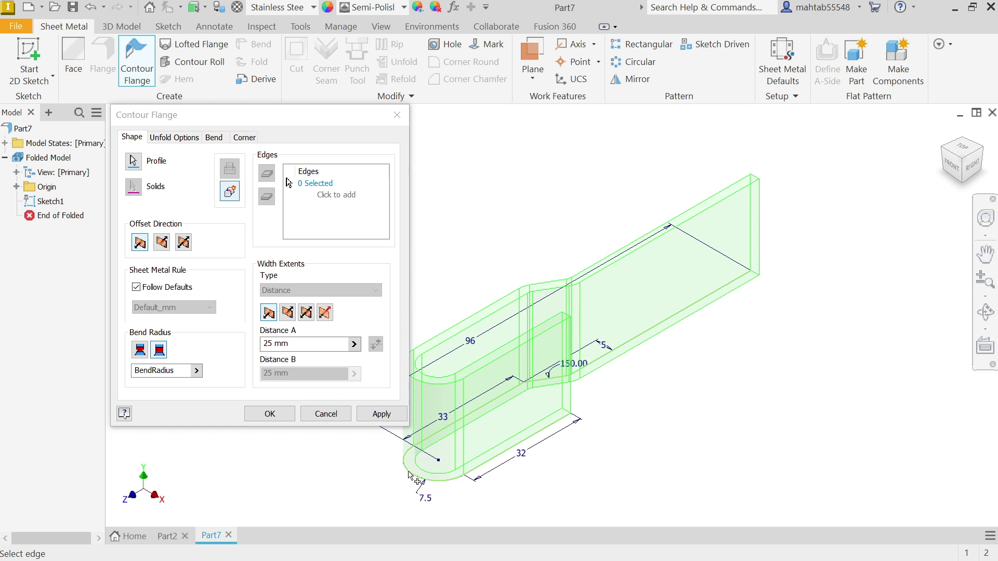
{"action": "scroll", "coordinate": [409, 478], "scroll_direction": "down", "scroll_amount": 2}
{"action": "left_click", "coordinate": [304, 344]}
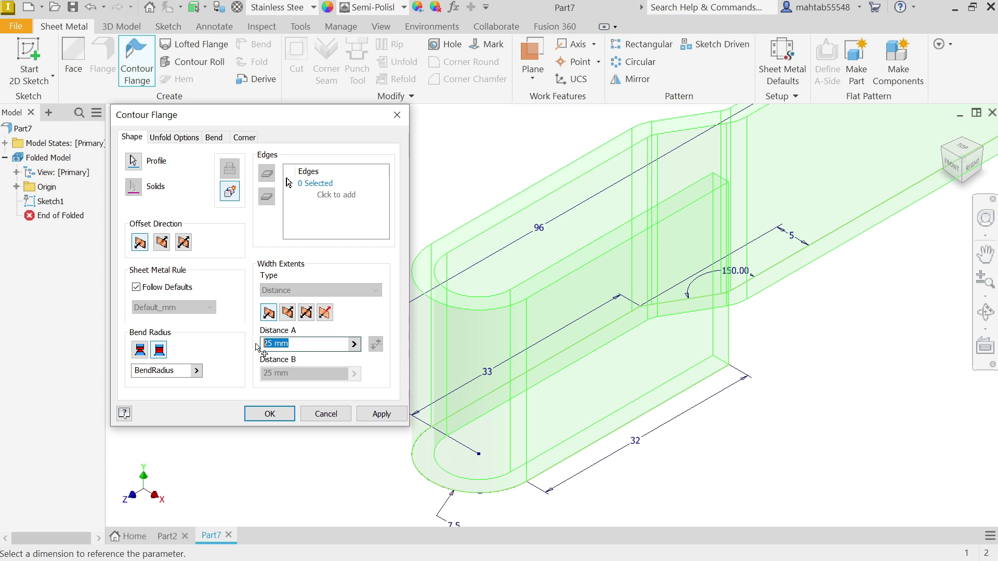
{"action": "type", "text": "32"}
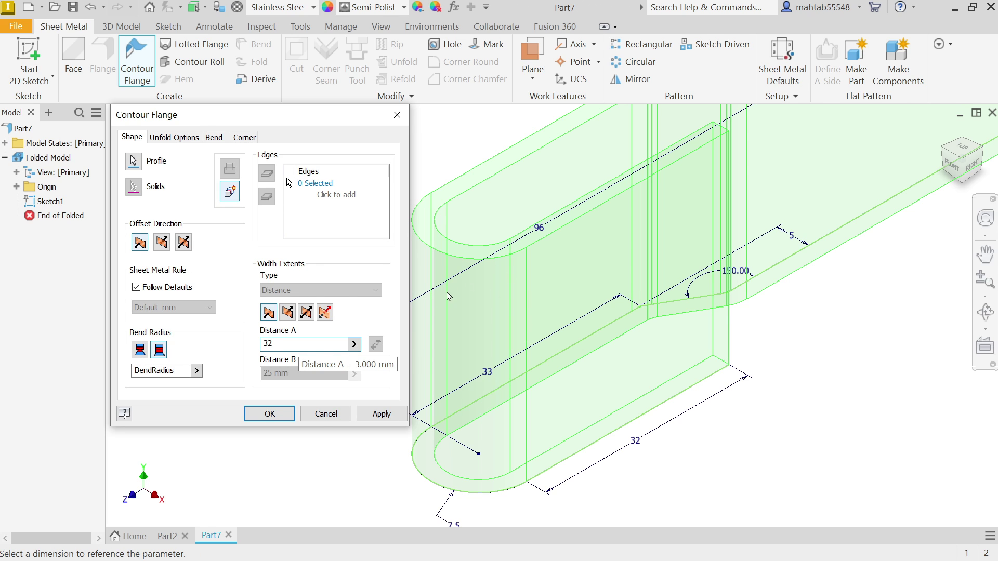
{"action": "left_click", "coordinate": [285, 314]}
{"action": "left_click", "coordinate": [268, 314]}
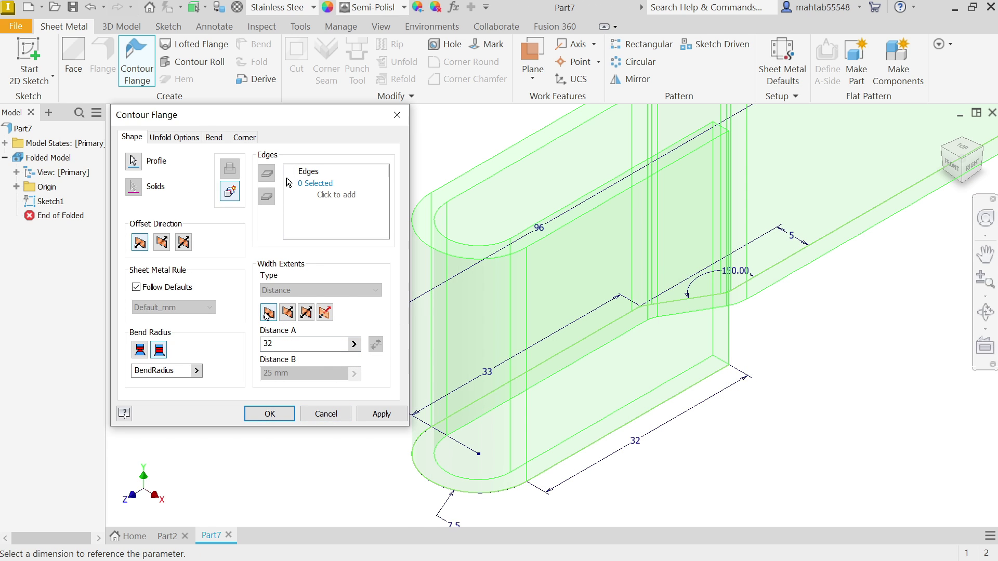
{"action": "left_click", "coordinate": [307, 314]}
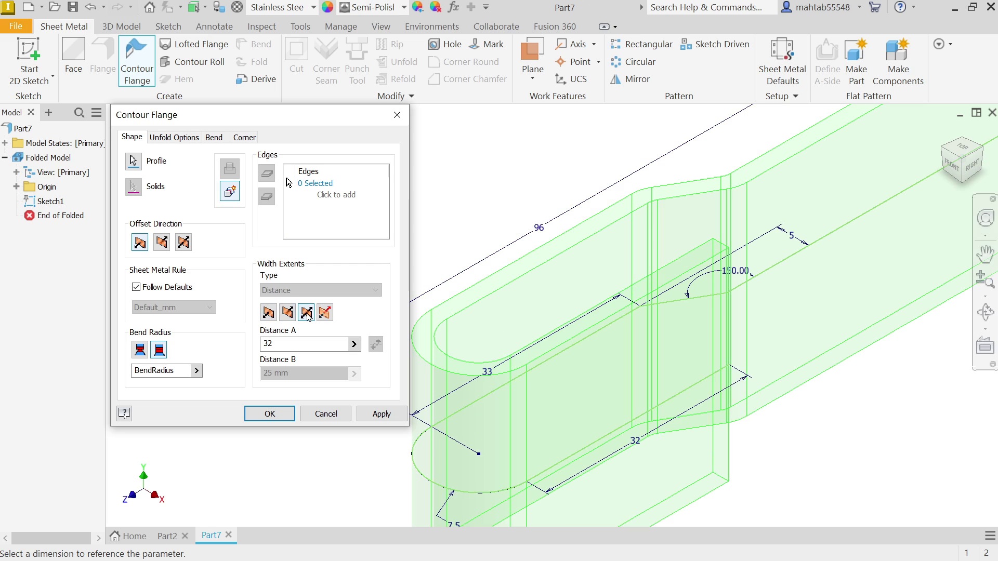
{"action": "left_click", "coordinate": [269, 313]}
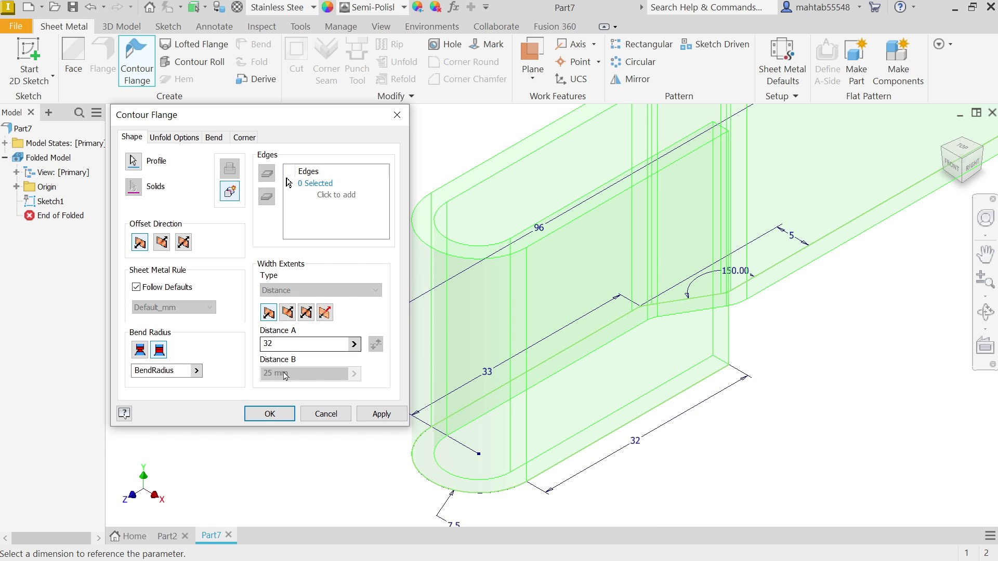
{"action": "left_click", "coordinate": [270, 414]}
{"action": "scroll", "coordinate": [515, 366], "scroll_direction": "down", "scroll_amount": 4}
{"action": "scroll", "coordinate": [602, 303], "scroll_direction": "up", "scroll_amount": 3}
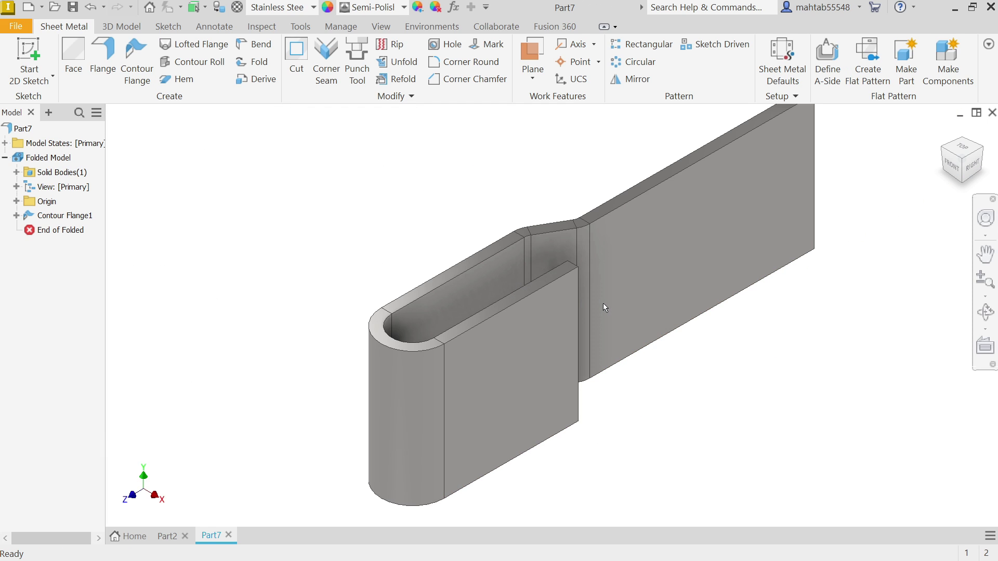
- Switch to the Exercise.PNG reference drawing in Photos
{"action": "key", "text": "alt+Tab"}
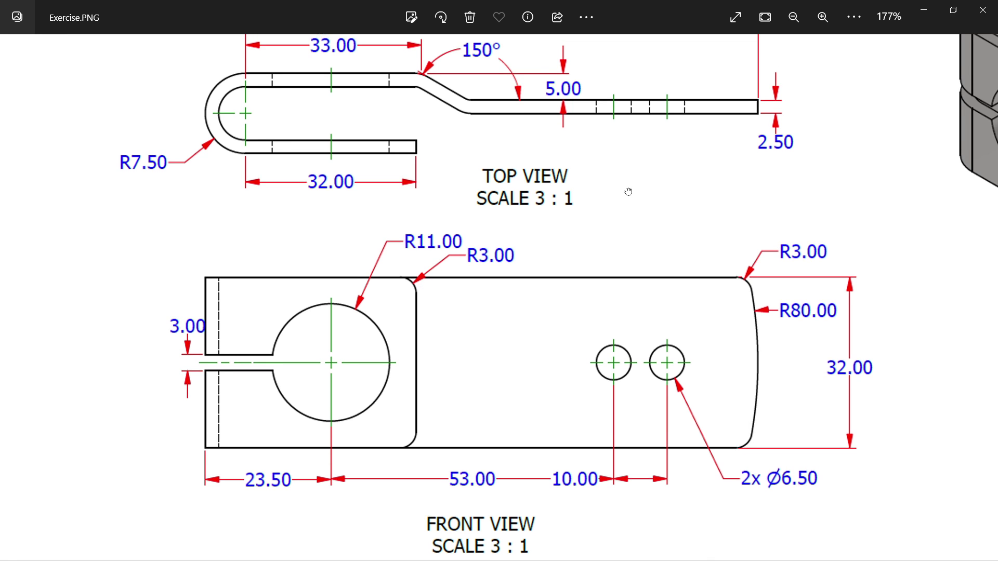
- Pan the reference drawing to show the flat pattern's 148.41 length and 54.09/51.16 spacings
{"action": "left_click_drag", "start_coordinate": [628, 184], "coordinate": [625, 302]}
{"action": "mouse_move", "coordinate": [605, 234]}
{"action": "left_mouse_down"}
{"action": "mouse_move", "coordinate": [579, 421]}
{"action": "mouse_move", "coordinate": [550, 412]}
{"action": "left_mouse_up"}
{"action": "left_click_drag", "start_coordinate": [500, 275], "coordinate": [730, 292]}
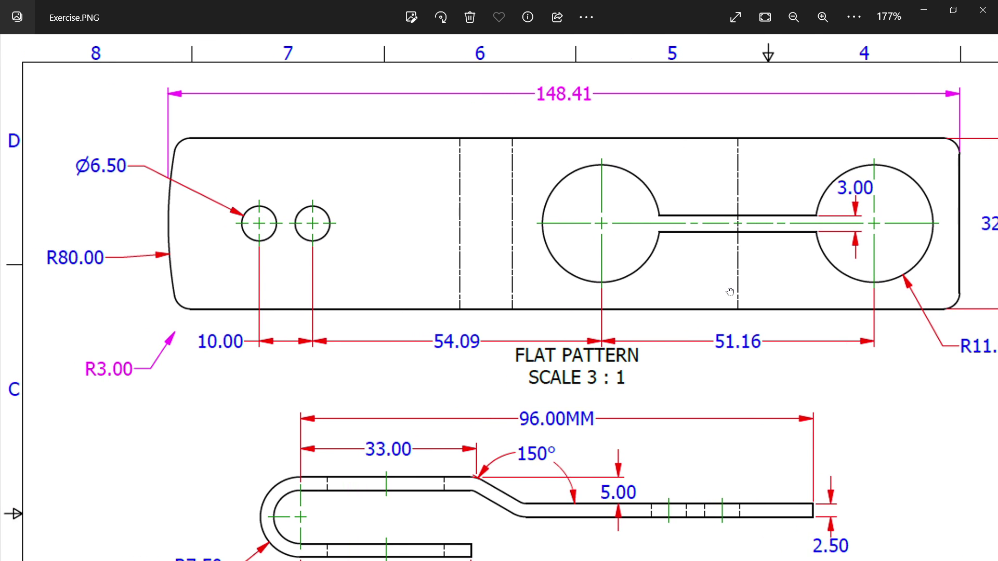
{"action": "left_click_drag", "start_coordinate": [678, 271], "coordinate": [467, 254]}
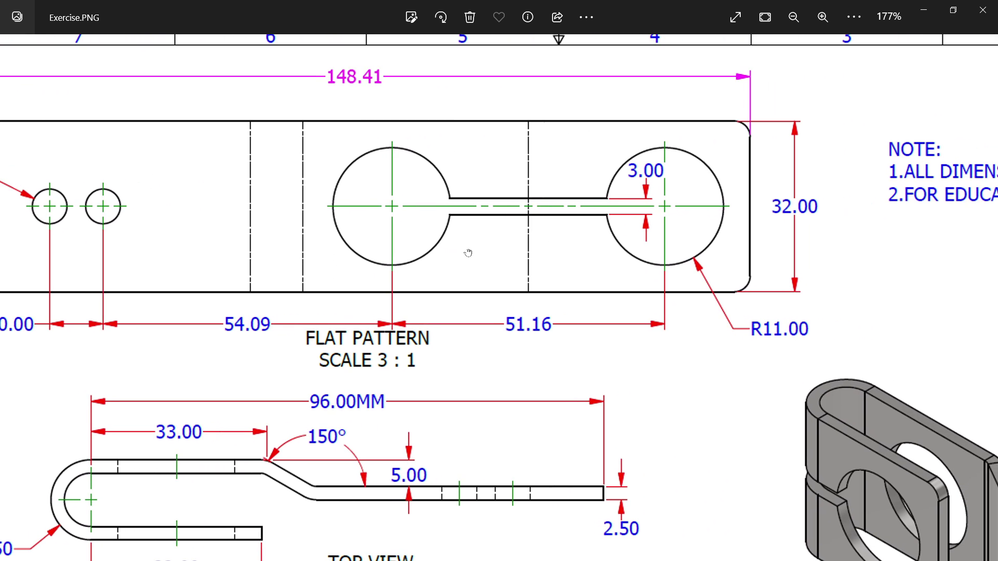
- Close Photos and start a sketch on the clip's long flat face
{"action": "left_click", "coordinate": [923, 11]}
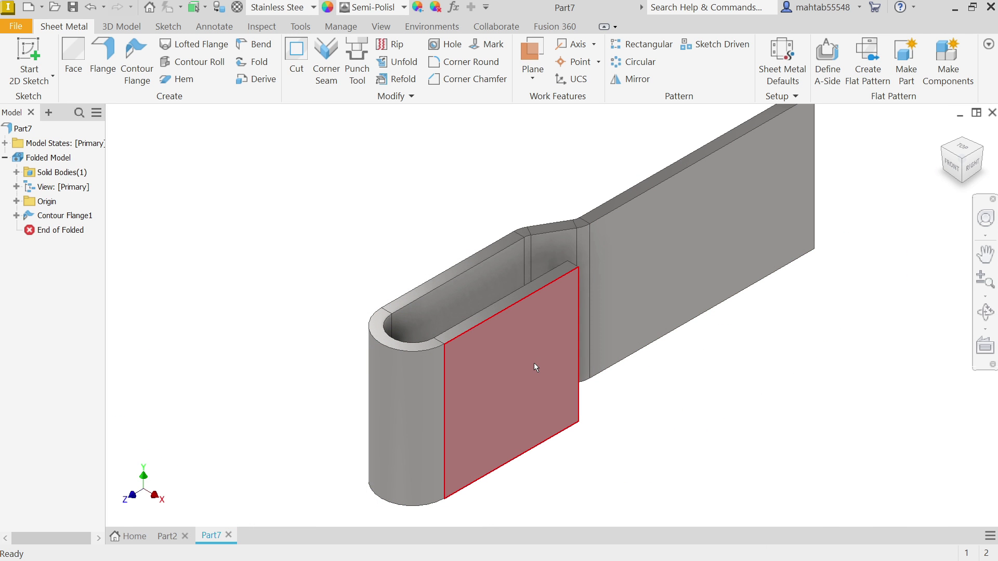
{"action": "left_click", "coordinate": [534, 363]}
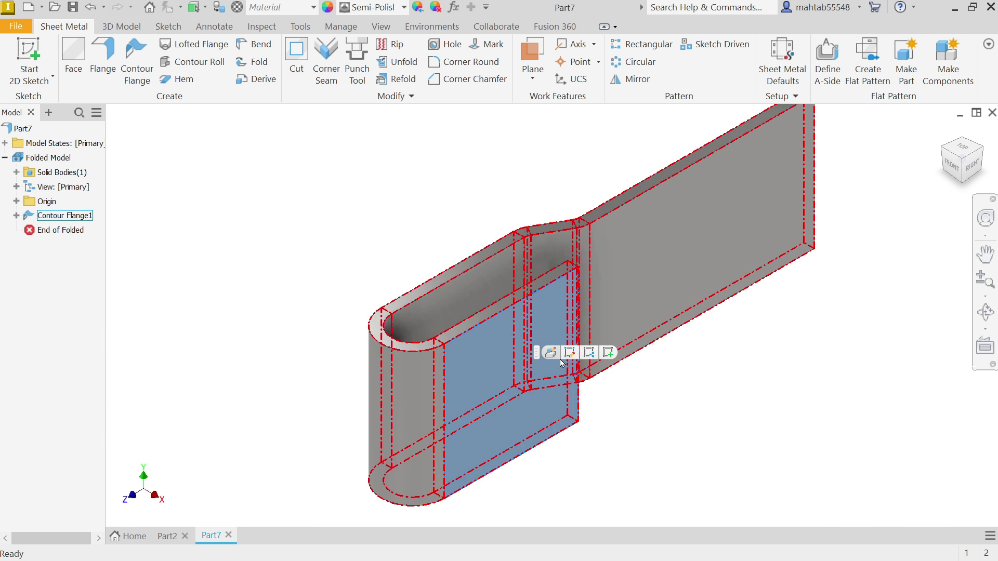
{"action": "left_click", "coordinate": [608, 353]}
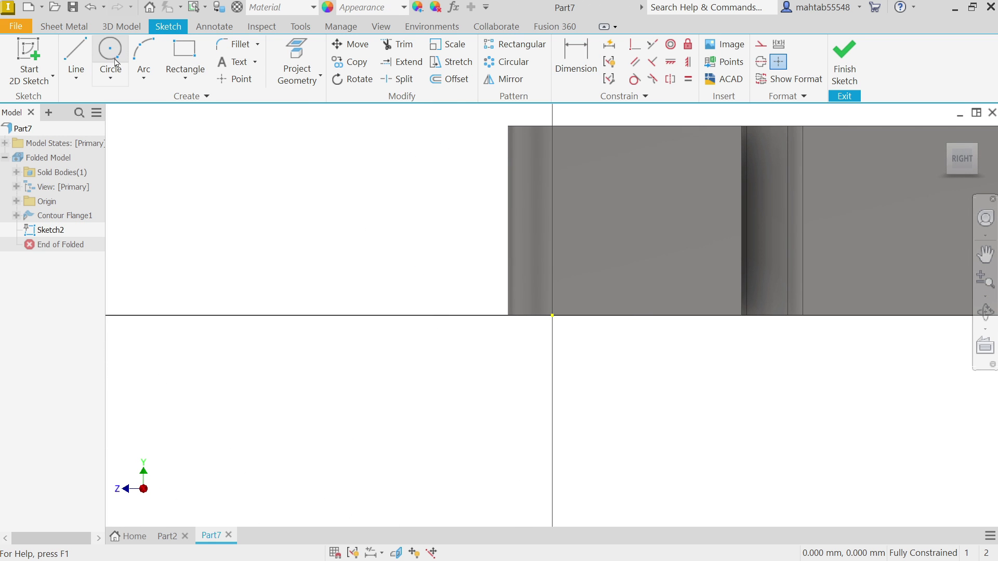
- Draw a horizontal line across the face from edge to edge, then bring up its options
{"action": "left_click", "coordinate": [75, 57]}
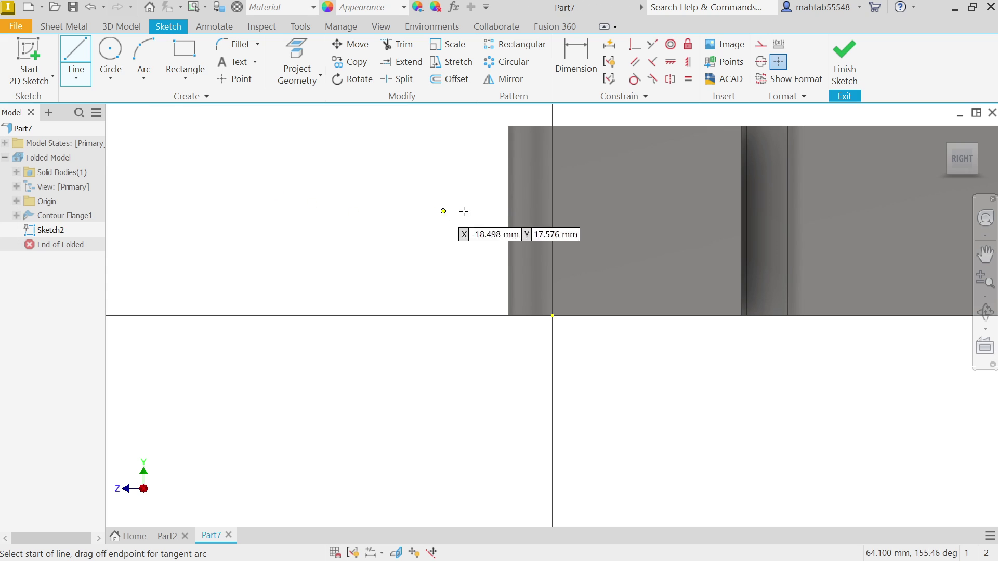
{"action": "left_click", "coordinate": [507, 222]}
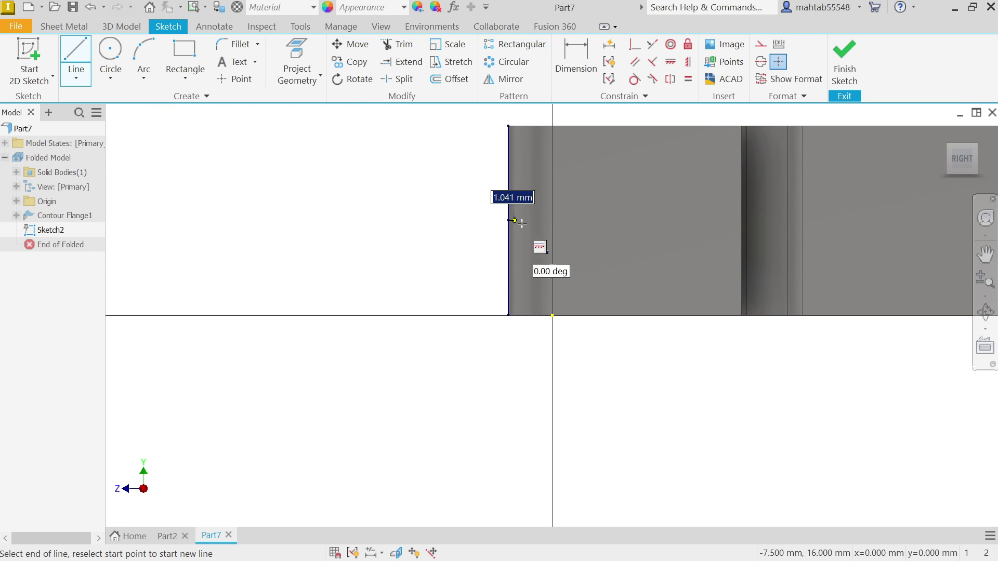
{"action": "scroll", "coordinate": [615, 240], "scroll_direction": "up", "scroll_amount": 2}
{"action": "scroll", "coordinate": [732, 215], "scroll_direction": "down", "scroll_amount": 3}
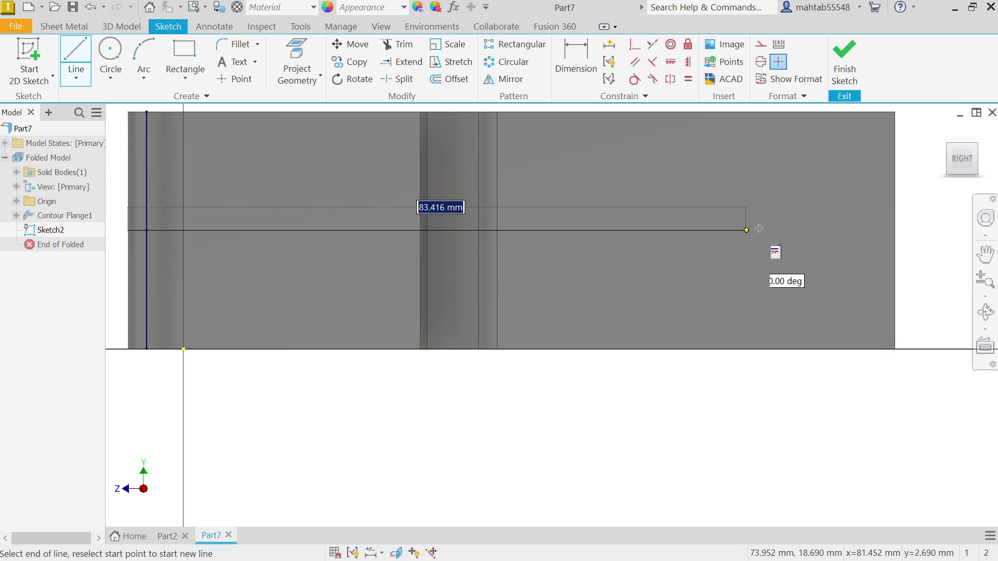
{"action": "left_click", "coordinate": [895, 231]}
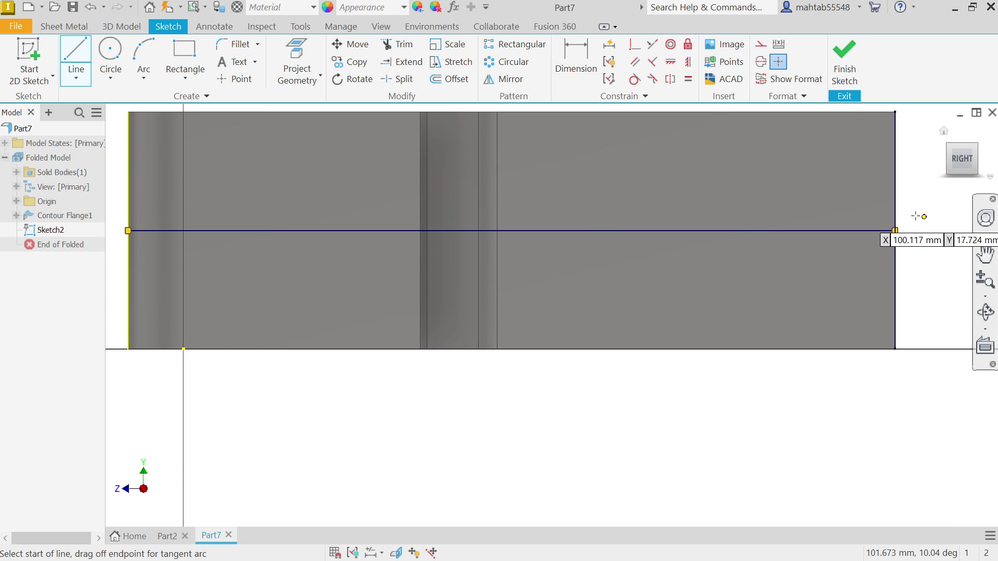
{"action": "key", "text": "Escape"}
{"action": "left_click", "coordinate": [859, 232]}
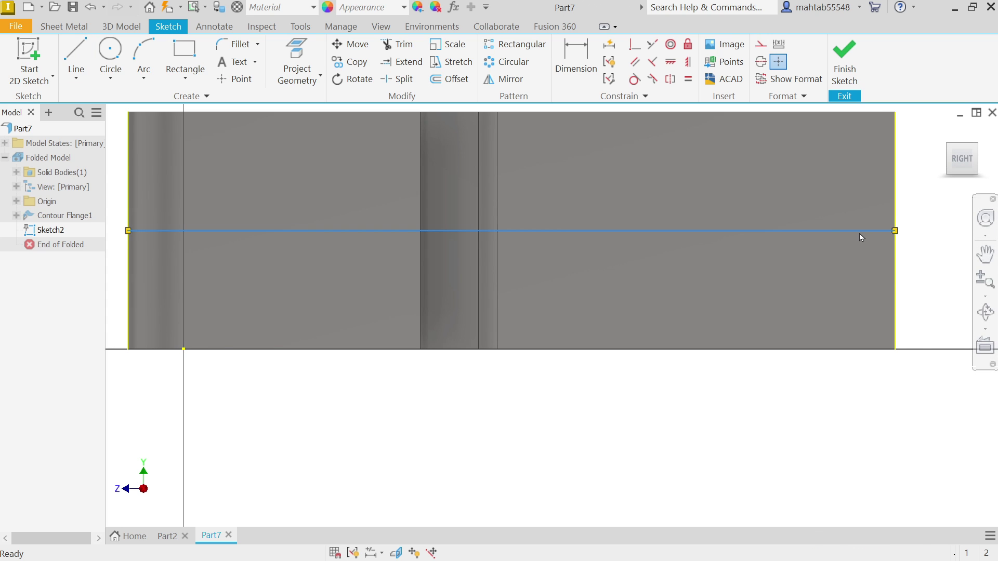
{"action": "right_click", "coordinate": [859, 233]}
- Make the line construction, then place a 6.5 circle, a second small circle and a 22 circle on it
{"action": "left_click", "coordinate": [918, 233]}
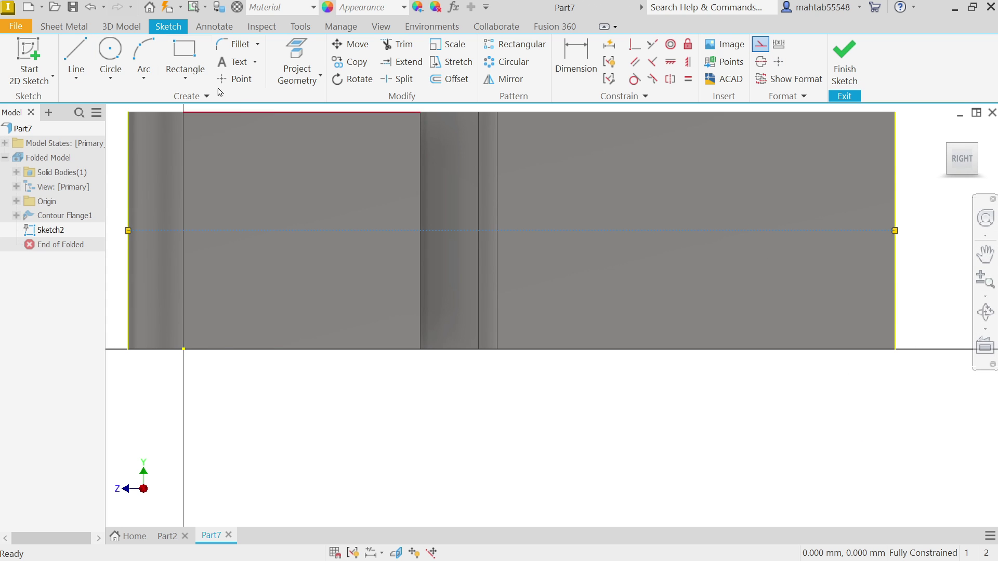
{"action": "left_click", "coordinate": [110, 55]}
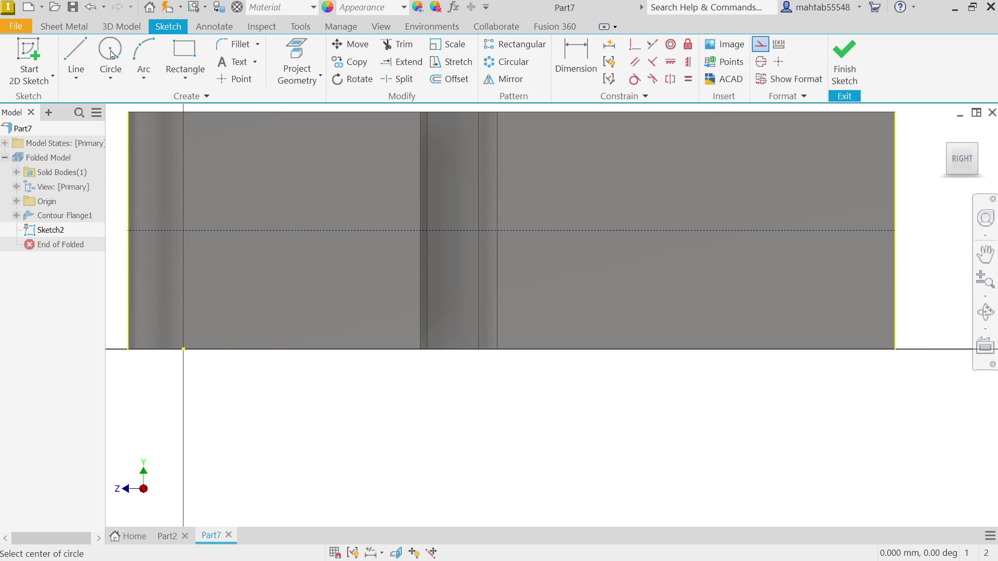
{"action": "left_click", "coordinate": [760, 230]}
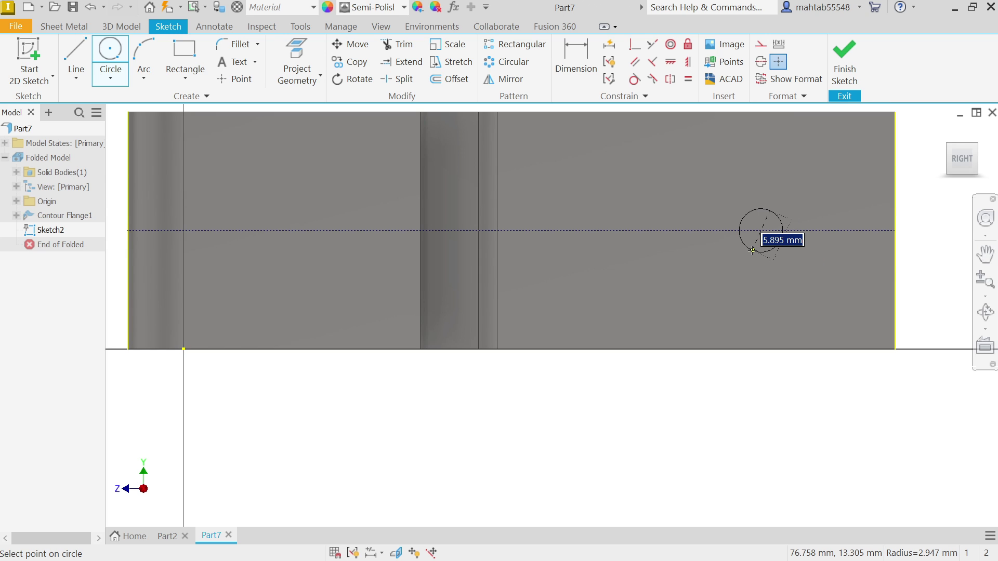
{"action": "type", "text": "6.5"}
{"action": "key", "text": "Return"}
{"action": "left_click", "coordinate": [669, 231]}
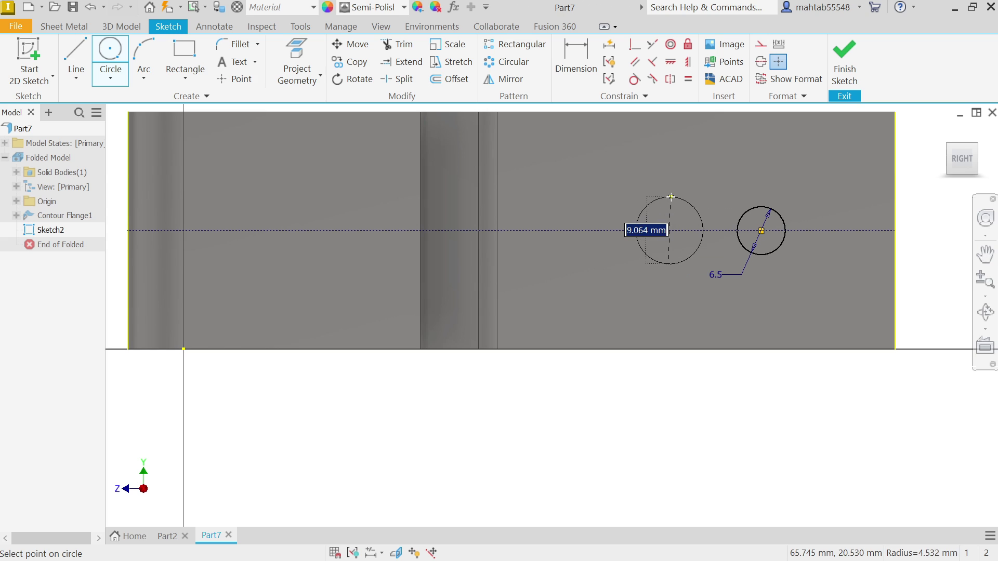
{"action": "left_click", "coordinate": [693, 208]}
{"action": "left_click", "coordinate": [312, 231]}
{"action": "type", "text": "22"}
{"action": "key", "text": "Return"}
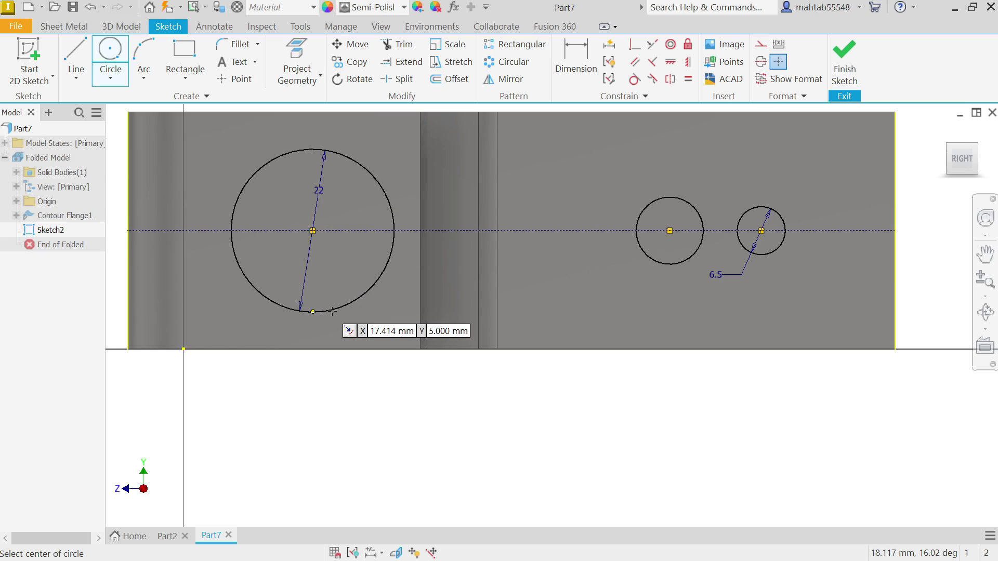
{"action": "key", "text": "Escape"}
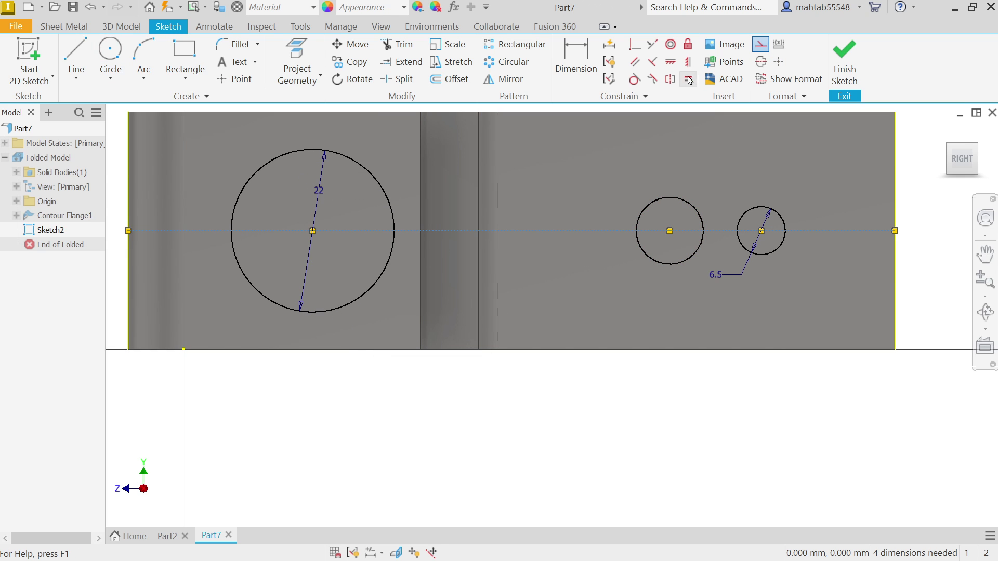
{"action": "scroll", "coordinate": [402, 229], "scroll_direction": "down", "scroll_amount": 2}
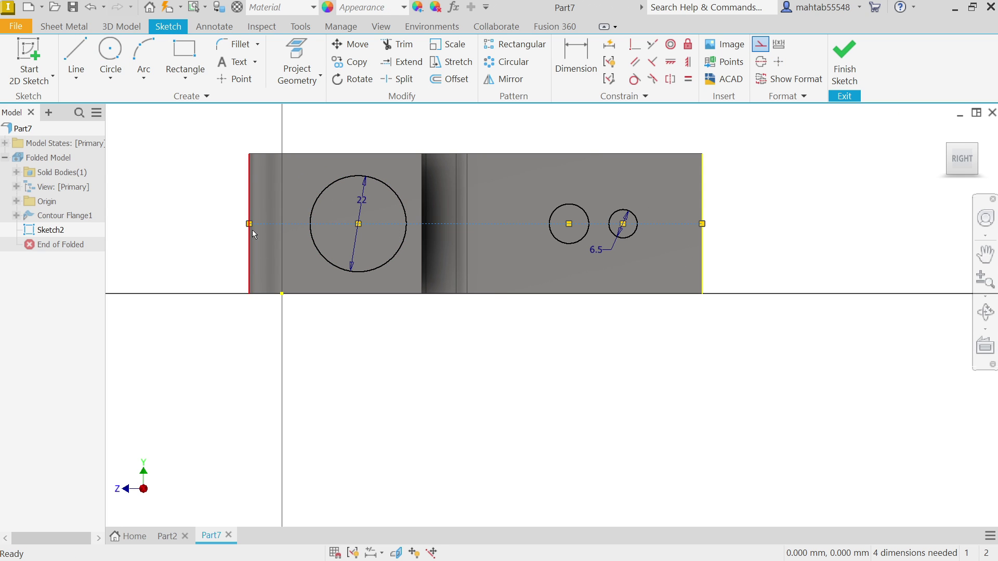
{"action": "scroll", "coordinate": [252, 231], "scroll_direction": "down", "scroll_amount": 3}
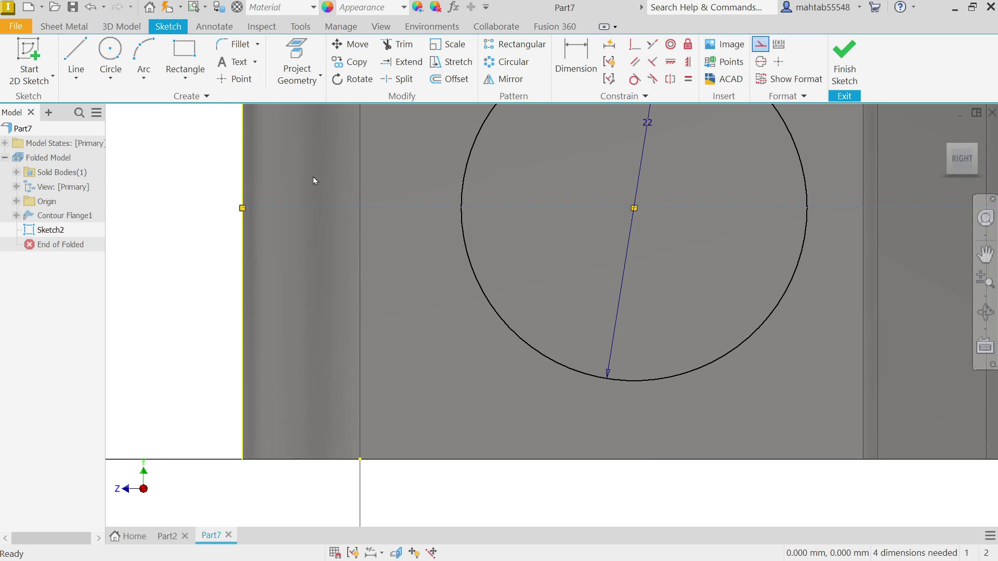
- Draw the slot's upper edge from the face's left edge to the 22 mm circle
{"action": "left_click", "coordinate": [77, 53]}
{"action": "left_click", "coordinate": [240, 157]}
{"action": "left_click", "coordinate": [469, 156]}
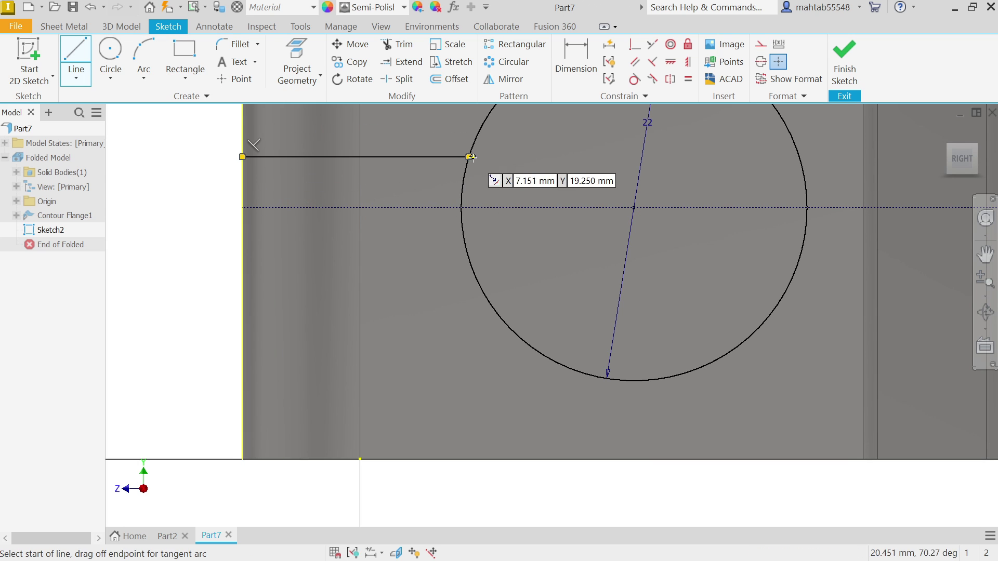
{"action": "key", "text": "Escape"}
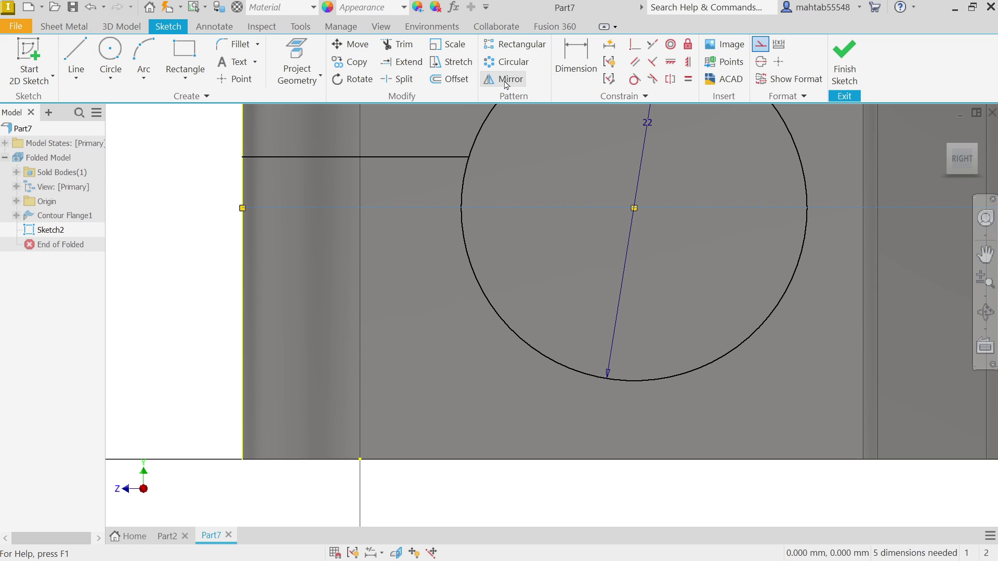
- Mirror the upper slot edge about the centreline to form the lower edge
{"action": "left_click", "coordinate": [508, 81]}
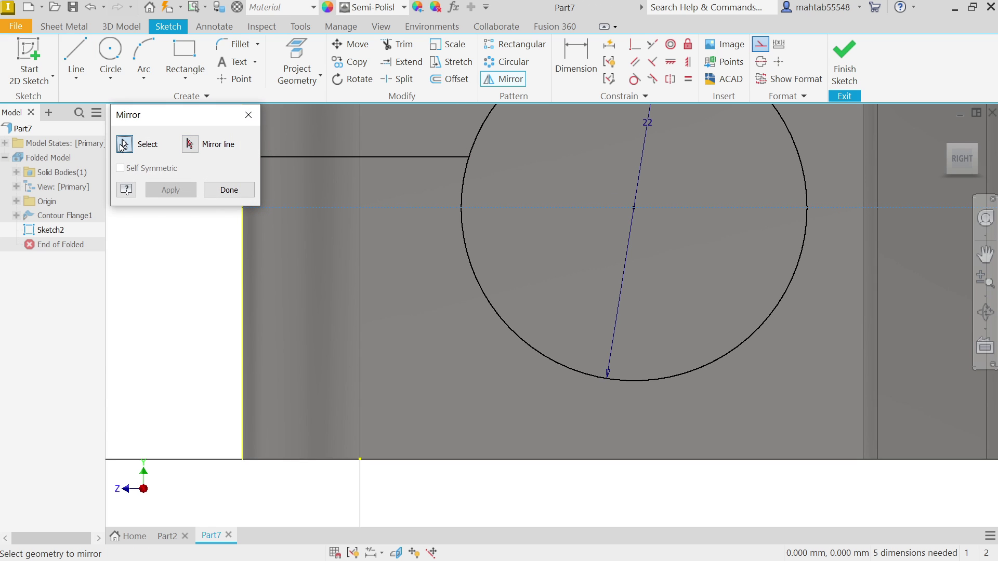
{"action": "left_click", "coordinate": [405, 156]}
{"action": "left_click", "coordinate": [190, 145]}
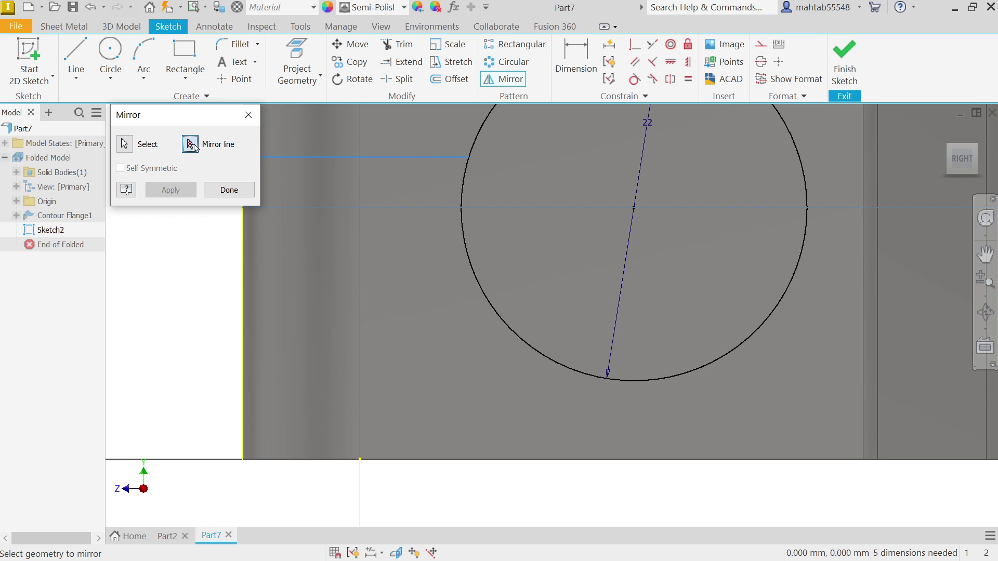
{"action": "left_click", "coordinate": [339, 208]}
{"action": "left_click", "coordinate": [172, 192]}
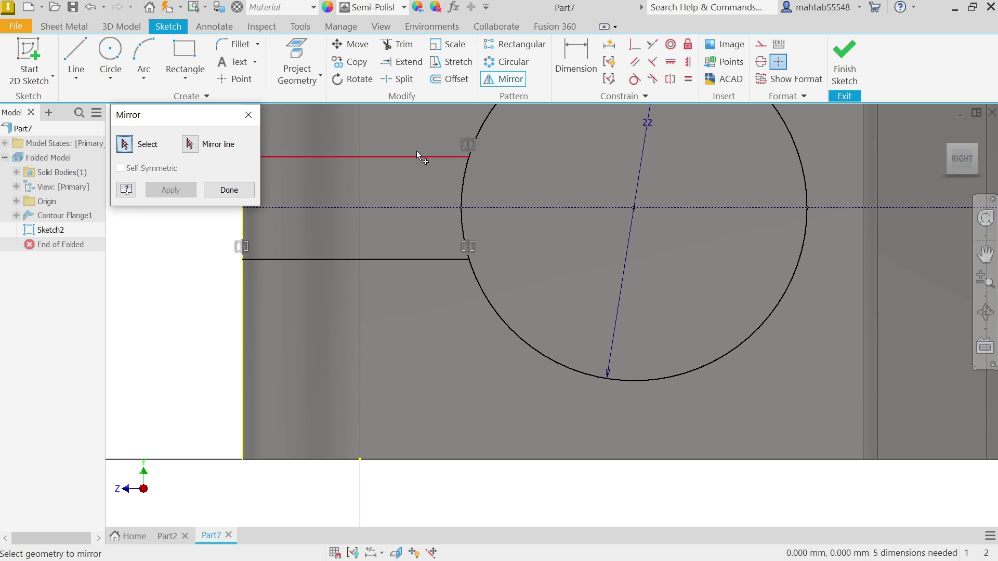
{"action": "left_click", "coordinate": [226, 191]}
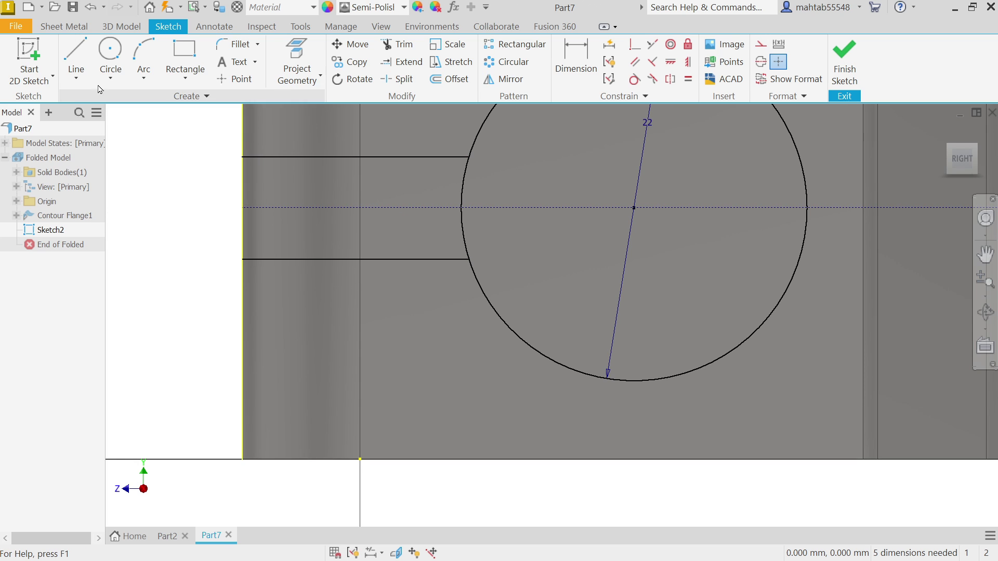
- Close the slot's left end with a vertical line joining both slot edges
{"action": "left_click", "coordinate": [72, 55]}
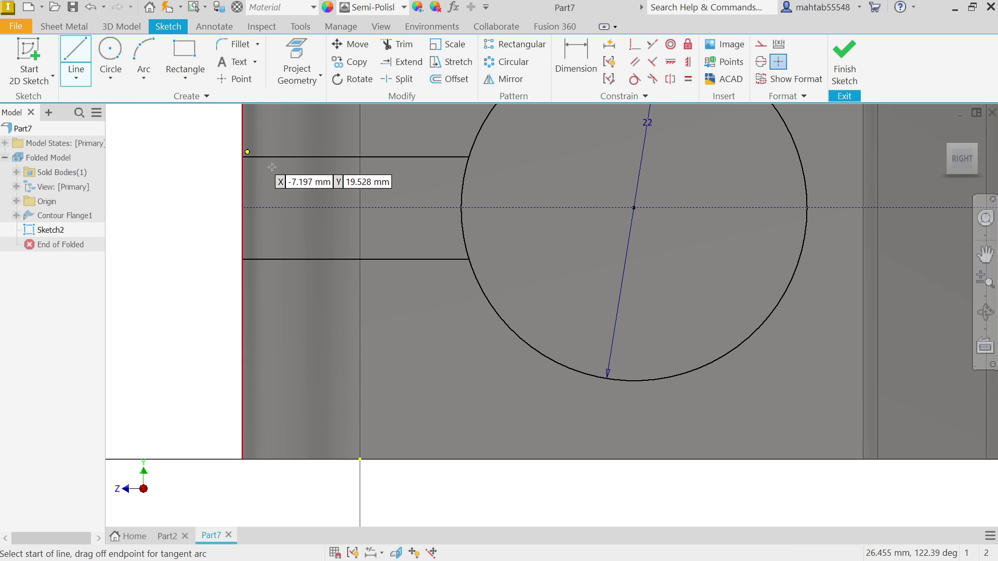
{"action": "left_click", "coordinate": [238, 162]}
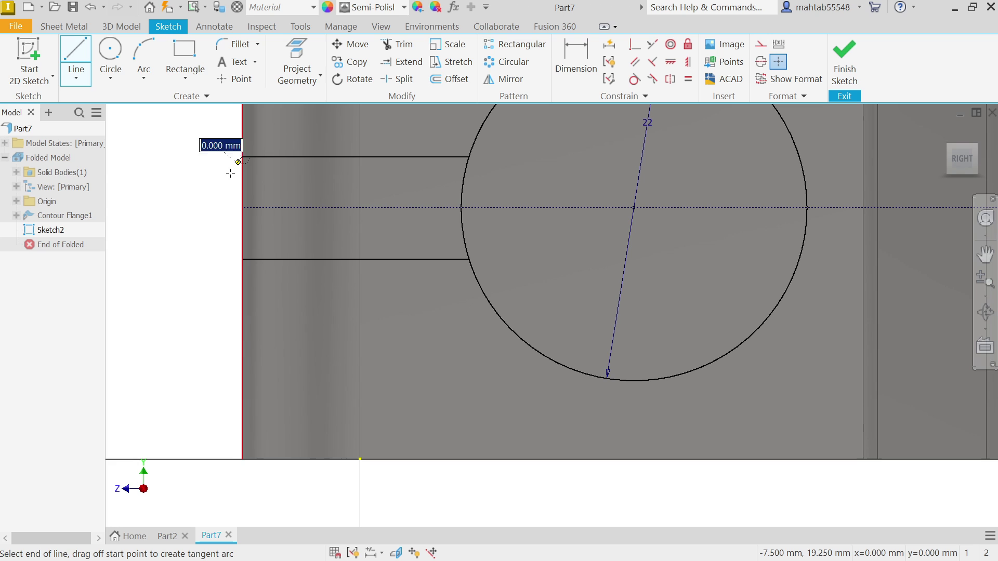
{"action": "double_click", "coordinate": [241, 259]}
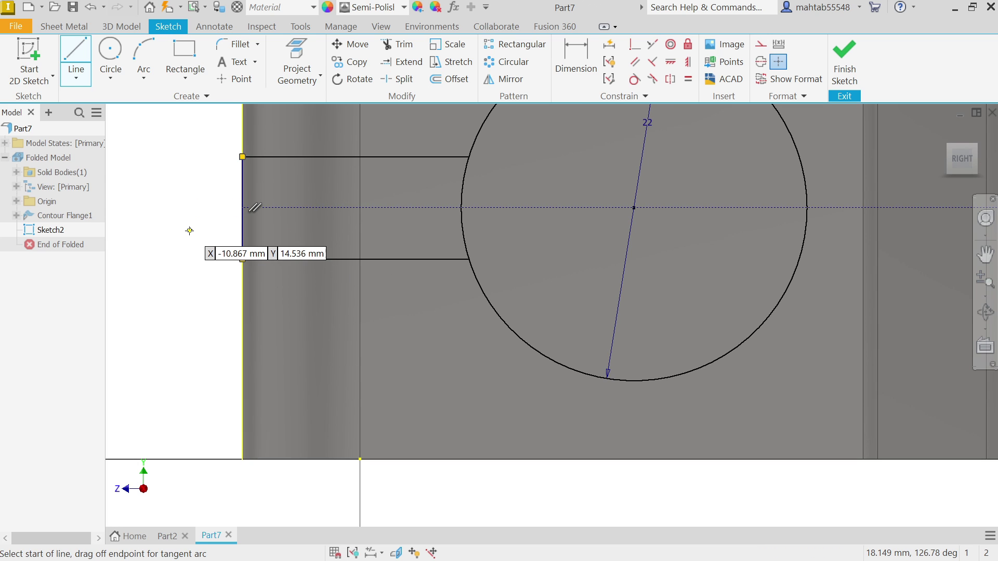
{"action": "key", "text": "Escape"}
{"action": "scroll", "coordinate": [257, 241], "scroll_direction": "down", "scroll_amount": 2}
{"action": "scroll", "coordinate": [349, 241], "scroll_direction": "down", "scroll_amount": 2}
{"action": "scroll", "coordinate": [474, 221], "scroll_direction": "down", "scroll_amount": 1}
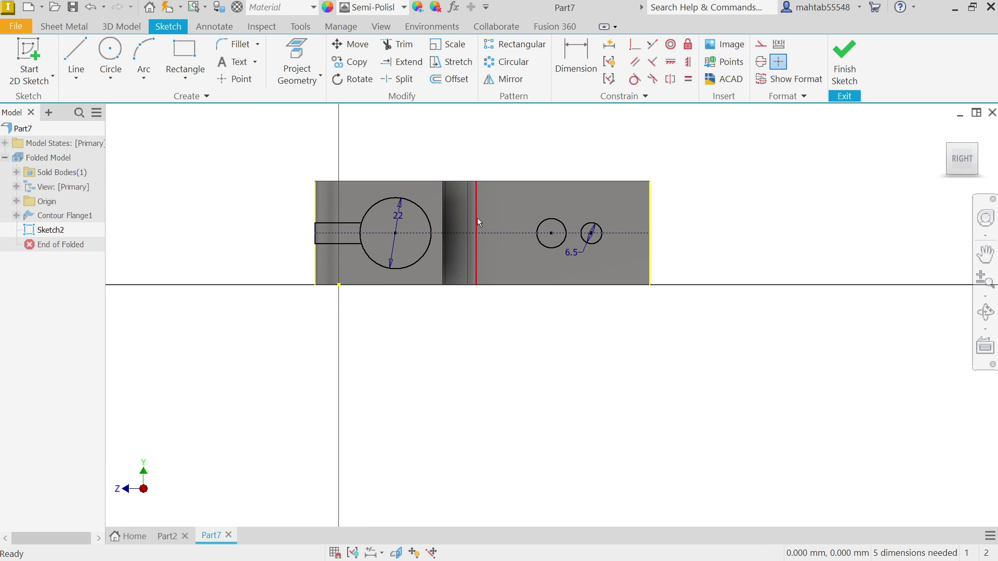
{"action": "scroll", "coordinate": [475, 219], "scroll_direction": "up", "scroll_amount": 3}
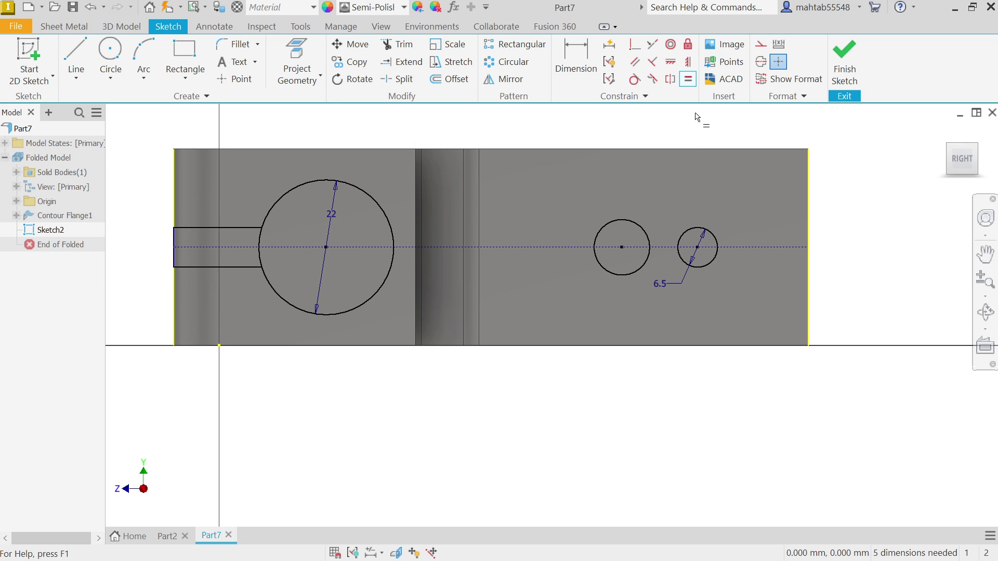
- Constrain the left small hole equal to the 6.5 mm hole
{"action": "left_click", "coordinate": [712, 229]}
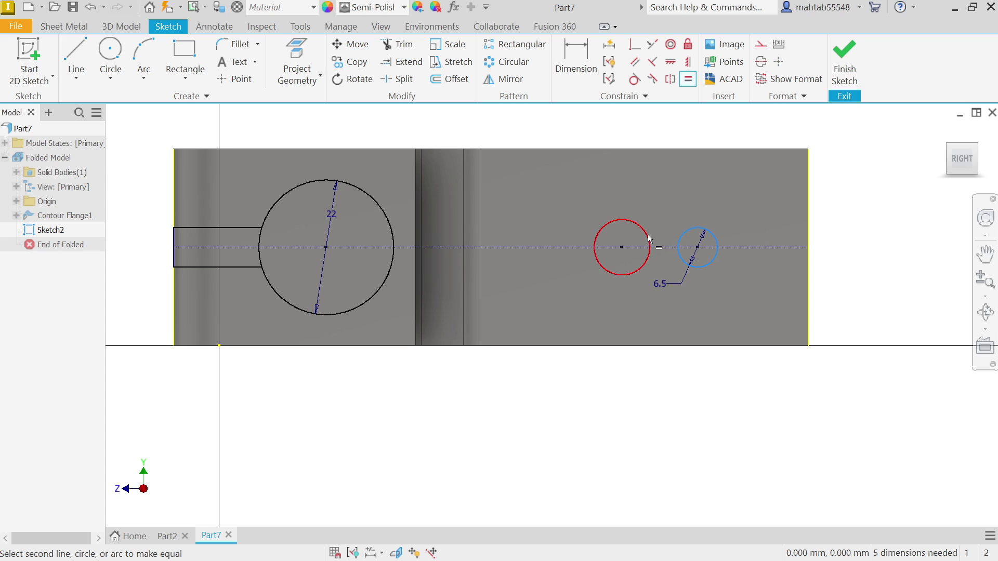
{"action": "left_click", "coordinate": [648, 234]}
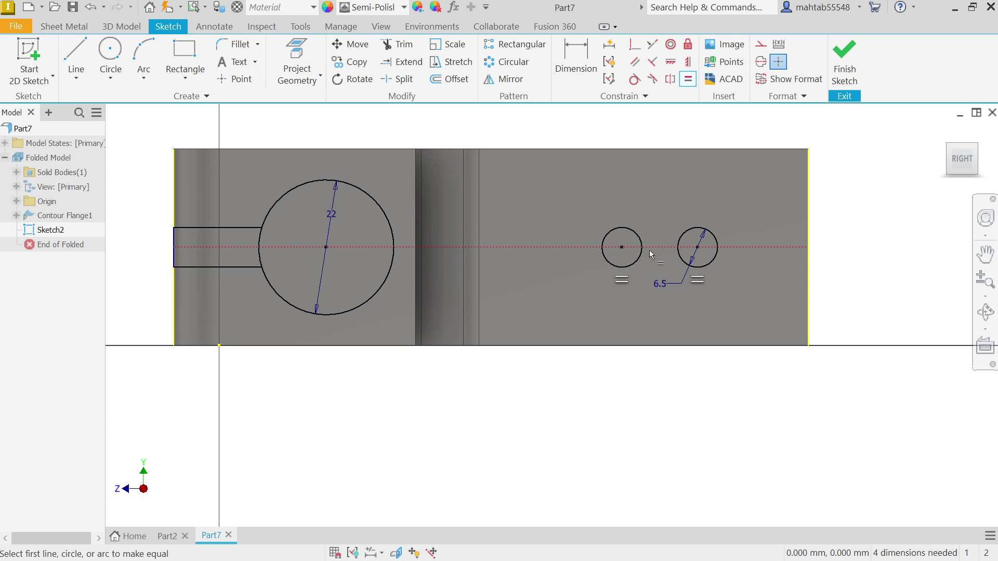
{"action": "key", "text": "Escape"}
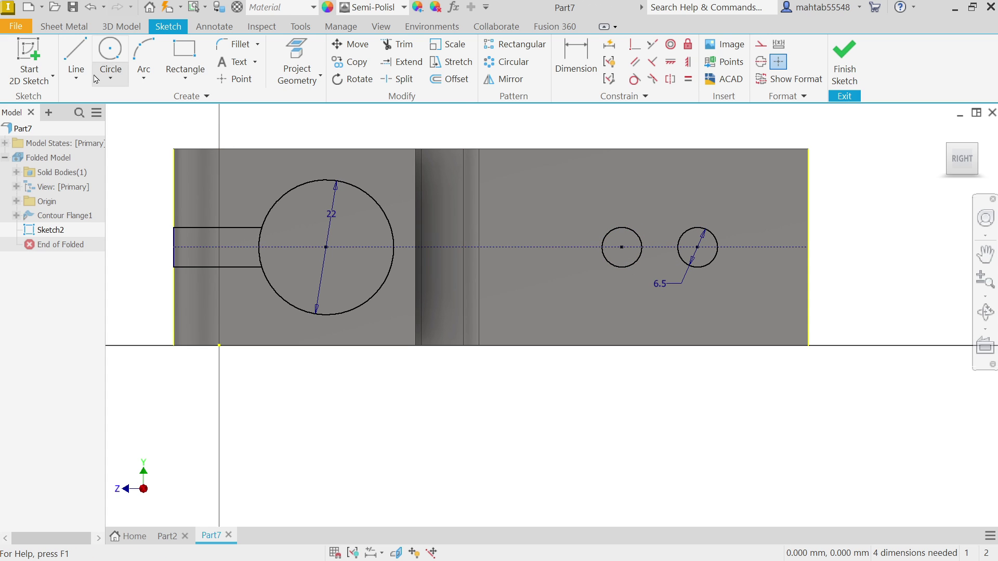
- Dimension the holes 10 mm apart and 53 mm from the keyhole circle
{"action": "left_click", "coordinate": [575, 53]}
{"action": "left_click", "coordinate": [638, 261]}
{"action": "left_click", "coordinate": [705, 269]}
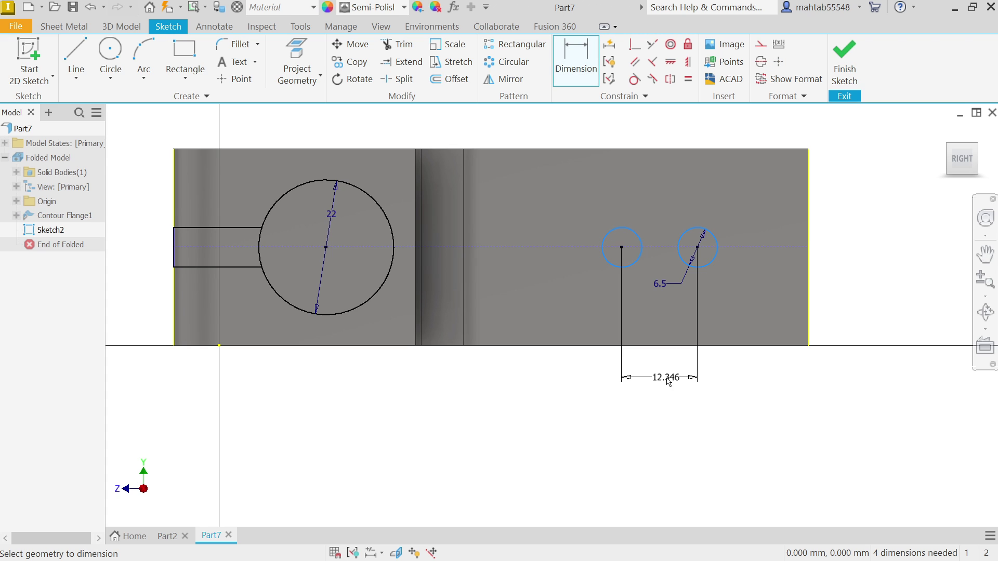
{"action": "left_click", "coordinate": [667, 380]}
{"action": "type", "text": "10"}
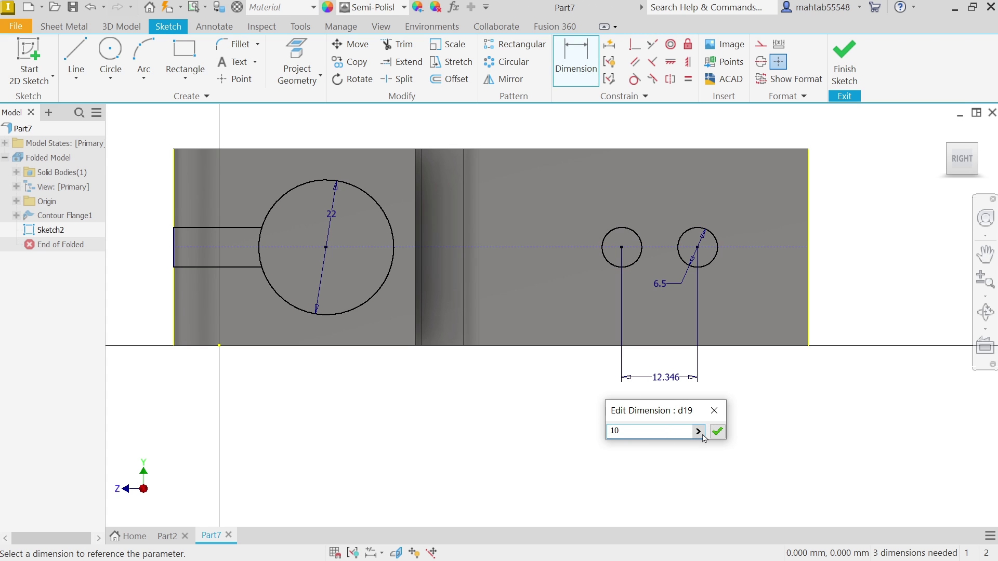
{"action": "left_click", "coordinate": [717, 432]}
{"action": "left_click", "coordinate": [639, 263]}
{"action": "left_click", "coordinate": [391, 273]}
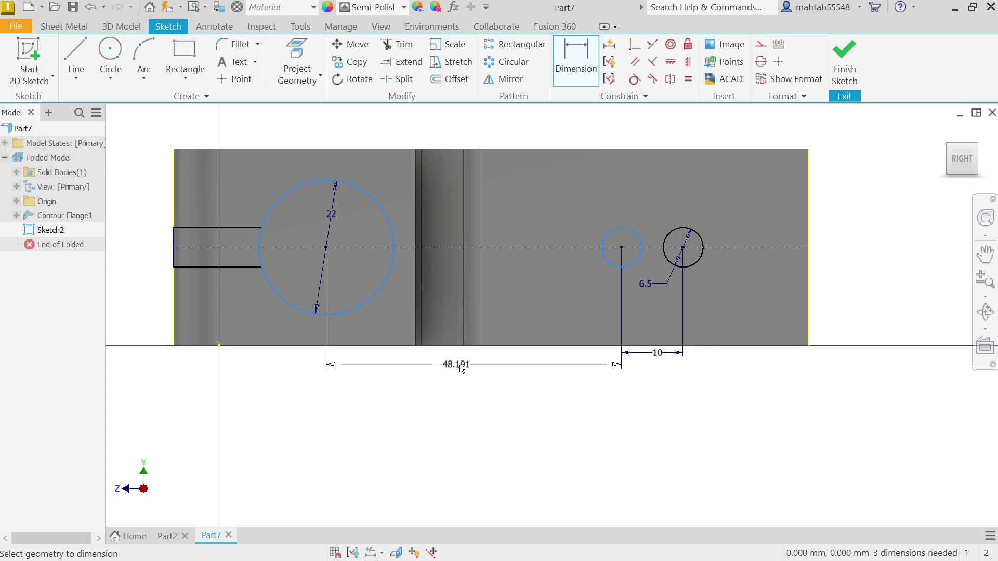
{"action": "left_click", "coordinate": [461, 368]}
{"action": "type", "text": "53"}
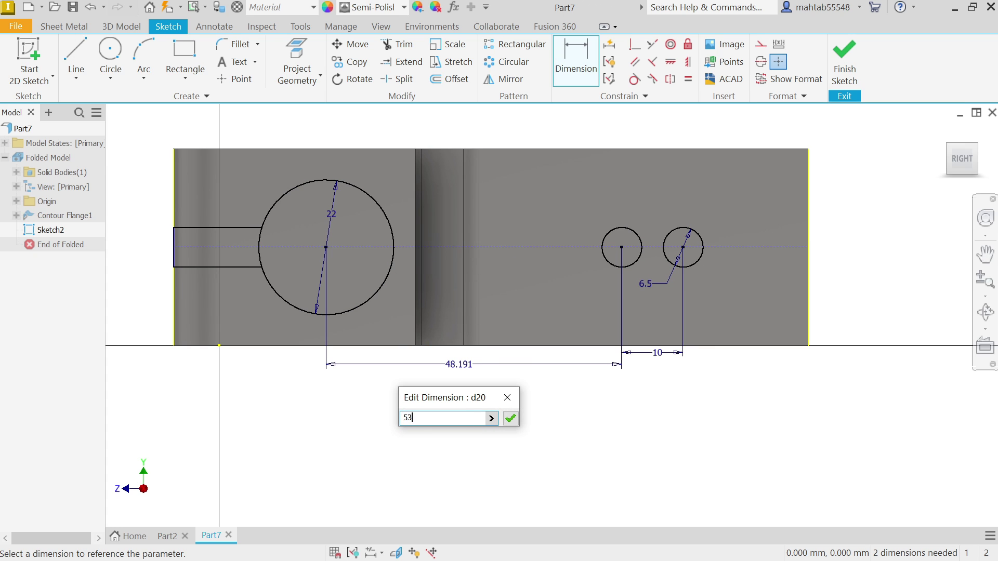
{"action": "key", "text": "Return"}
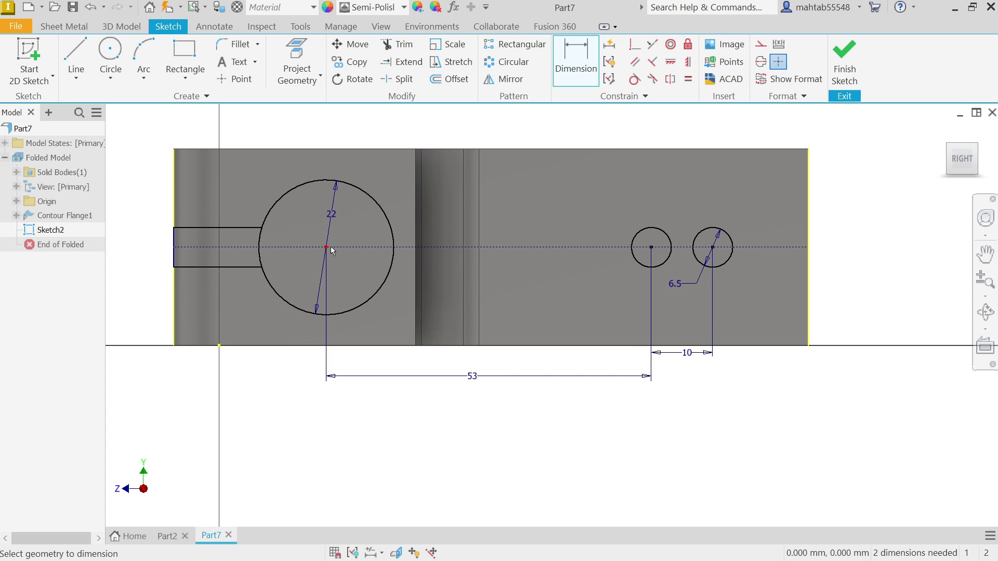
- Dimension the keyhole centre 23.5 mm from the left edge and the slot 3 mm wide
{"action": "left_click", "coordinate": [174, 294]}
{"action": "left_click", "coordinate": [239, 387]}
{"action": "type", "text": "23.5"}
{"action": "key", "text": "Return"}
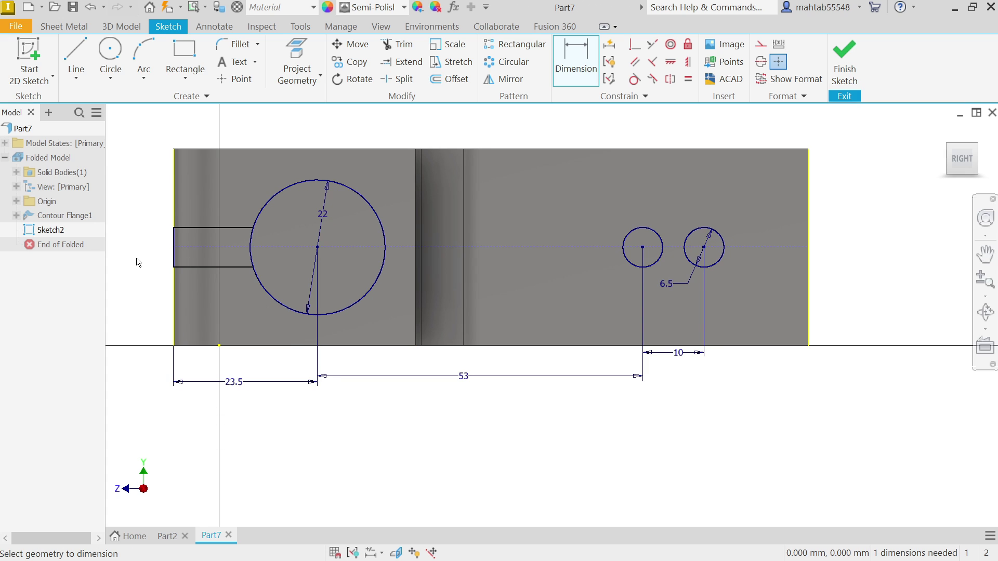
{"action": "left_click", "coordinate": [187, 229]}
{"action": "left_click", "coordinate": [197, 270]}
{"action": "left_click", "coordinate": [156, 247]}
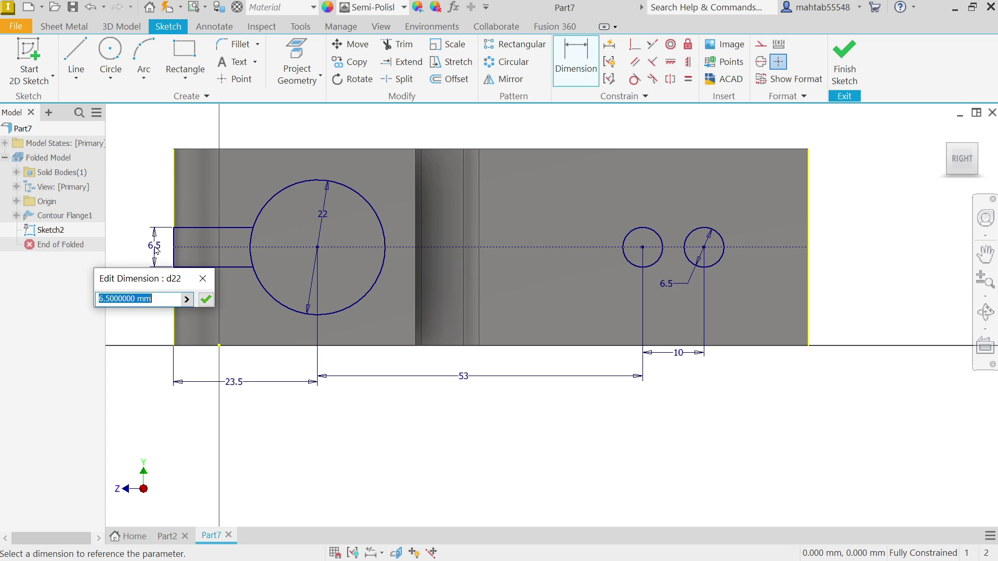
{"action": "type", "text": "3"}
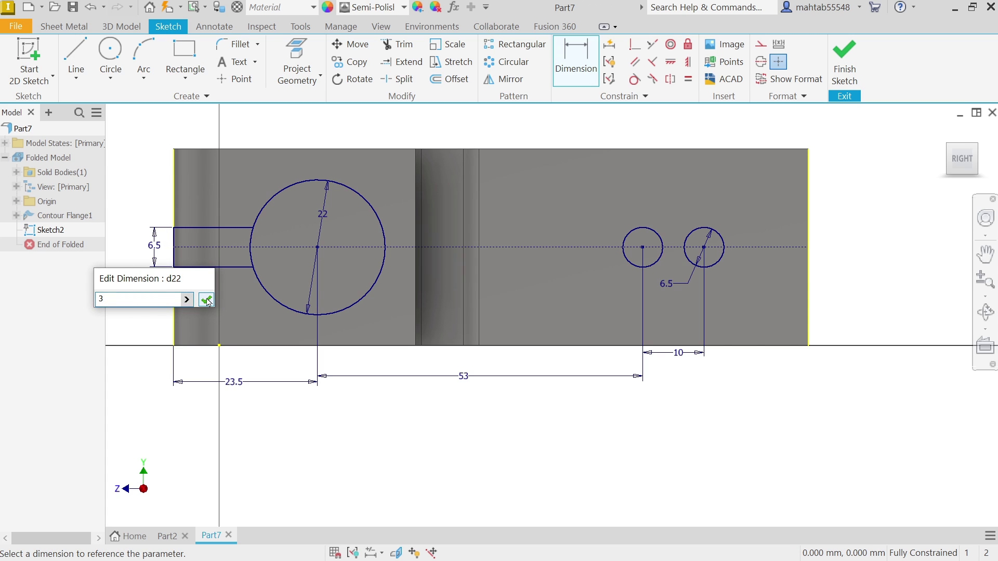
{"action": "left_click", "coordinate": [206, 300]}
{"action": "scroll", "coordinate": [143, 234], "scroll_direction": "up", "scroll_amount": 3}
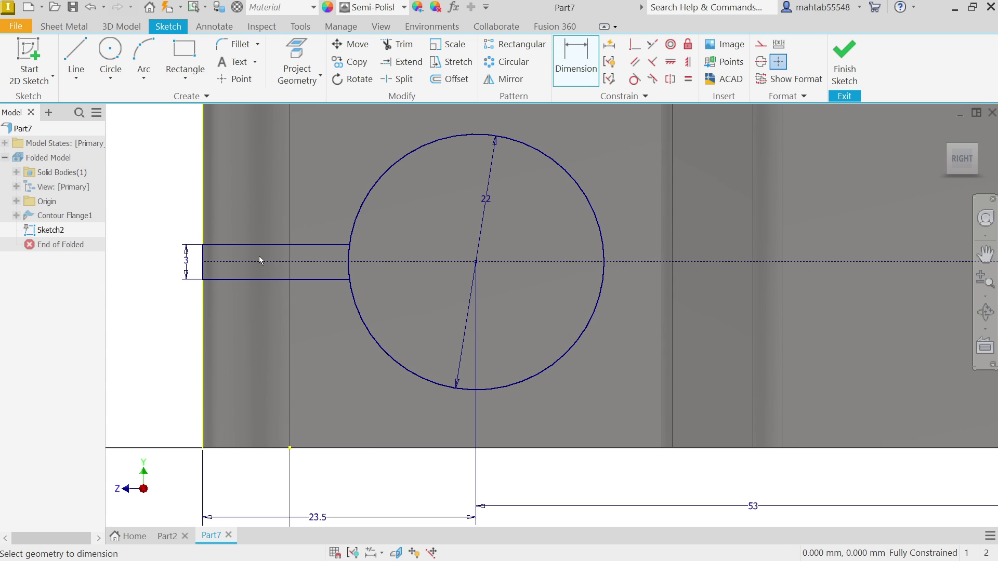
{"action": "scroll", "coordinate": [278, 257], "scroll_direction": "up", "scroll_amount": 2}
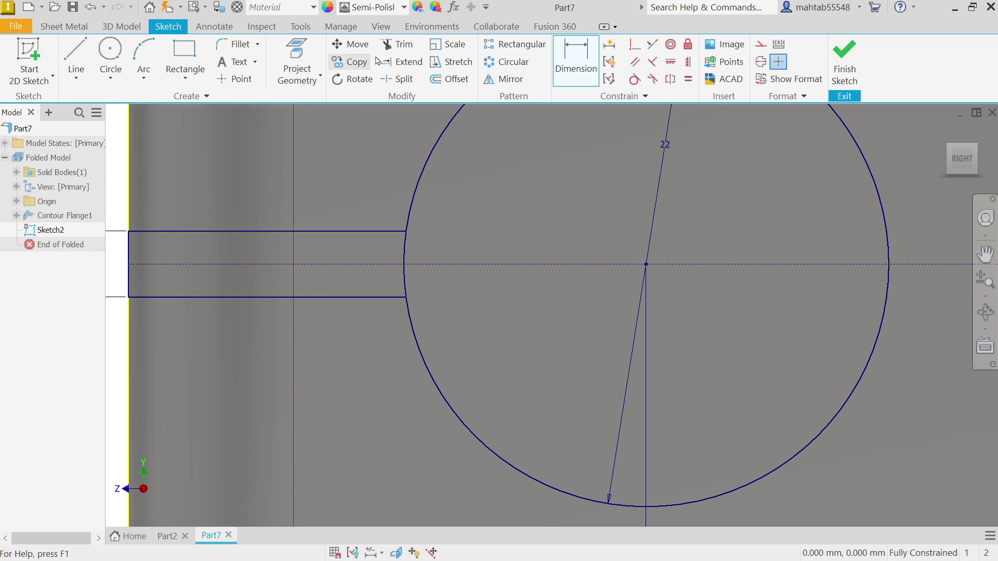
- Trim both pieces of the 22 mm circle's arc lying between the slot lines
{"action": "left_click", "coordinate": [398, 43]}
{"action": "left_click", "coordinate": [405, 262]}
{"action": "left_click", "coordinate": [405, 281]}
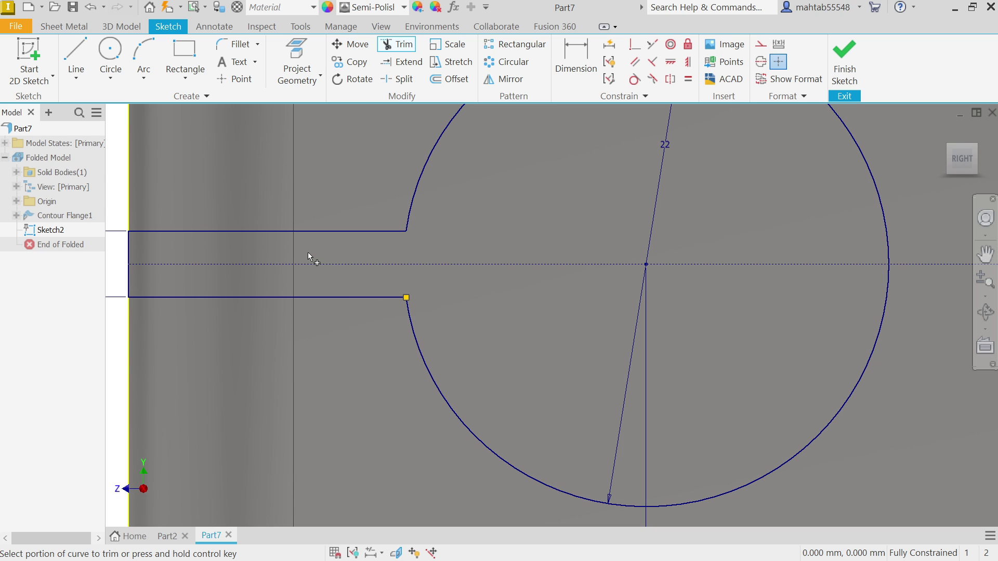
{"action": "key", "text": "Escape"}
{"action": "scroll", "coordinate": [377, 254], "scroll_direction": "down", "scroll_amount": 2}
{"action": "scroll", "coordinate": [417, 247], "scroll_direction": "down", "scroll_amount": 5}
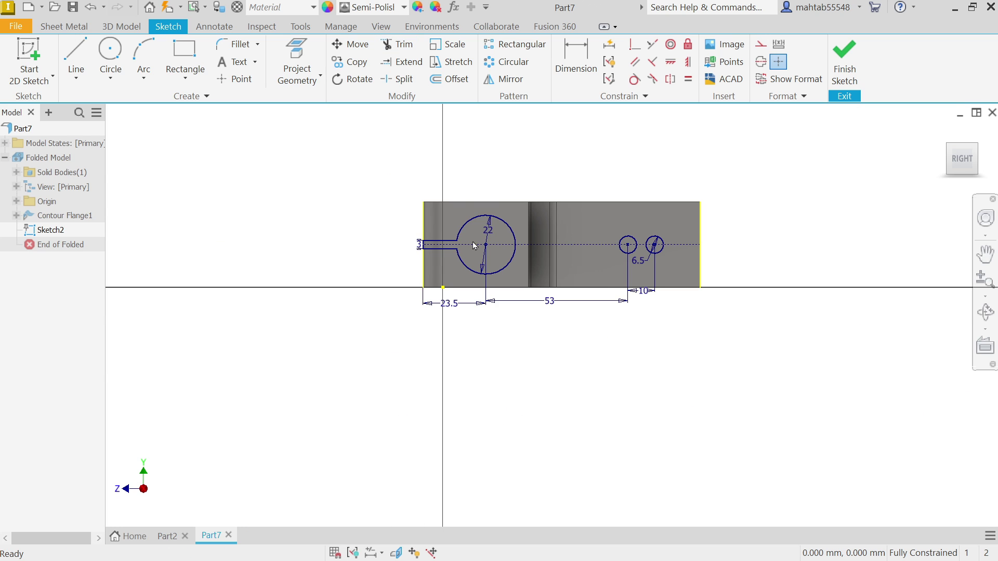
{"action": "scroll", "coordinate": [686, 247], "scroll_direction": "up", "scroll_amount": 4}
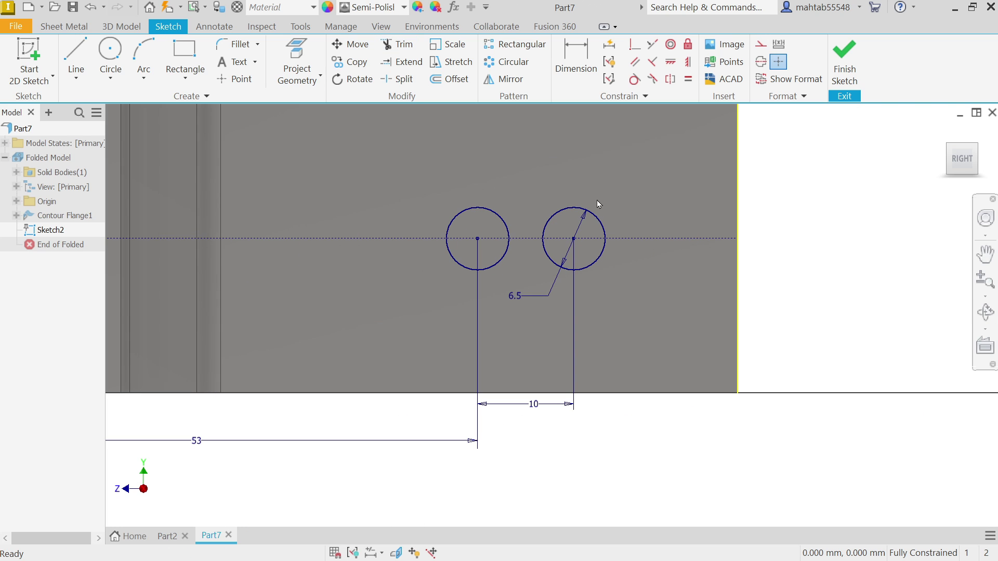
- Draw a three-point arc from the top edge to the bottom edge, bulging to the right edge
{"action": "left_click", "coordinate": [145, 77]}
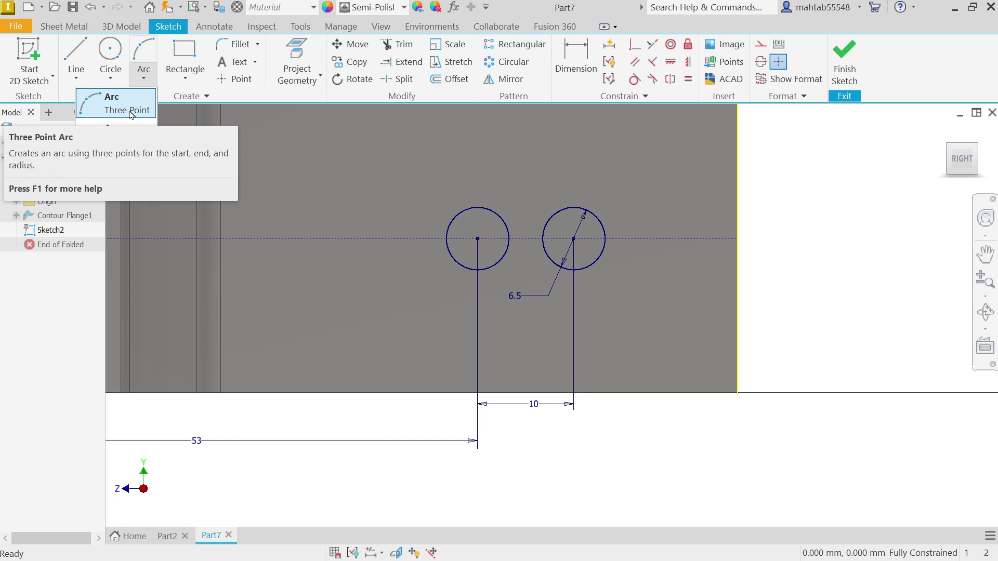
{"action": "left_click", "coordinate": [130, 109]}
{"action": "scroll", "coordinate": [664, 170], "scroll_direction": "down", "scroll_amount": 2}
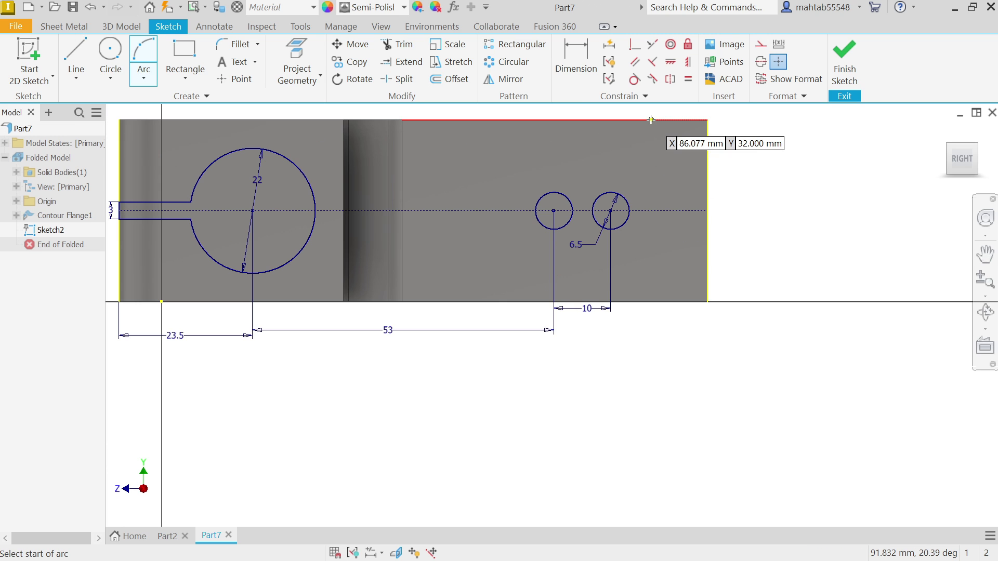
{"action": "scroll", "coordinate": [679, 133], "scroll_direction": "up", "scroll_amount": 2}
{"action": "left_click", "coordinate": [690, 122]}
{"action": "left_click", "coordinate": [687, 465]}
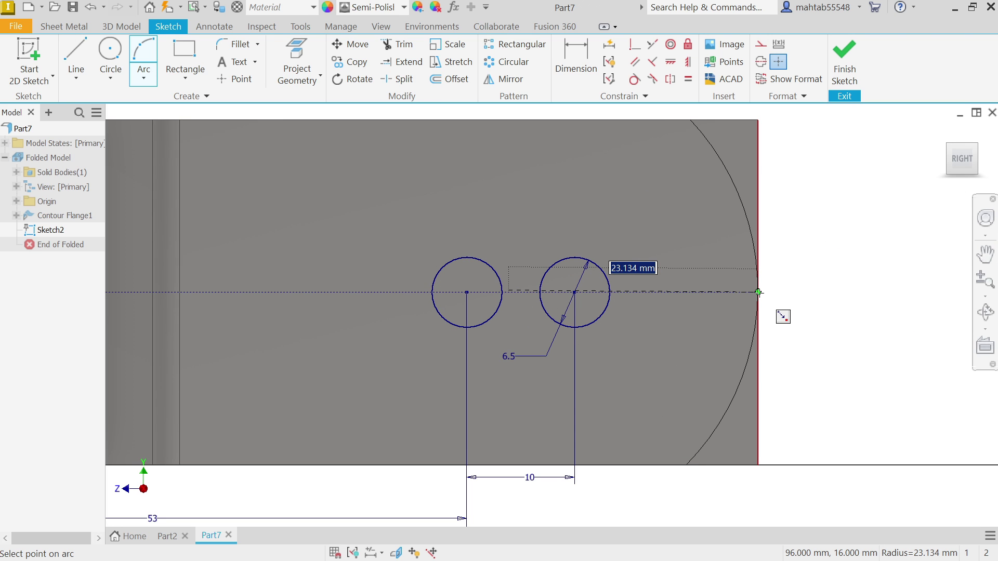
{"action": "left_click", "coordinate": [758, 292]}
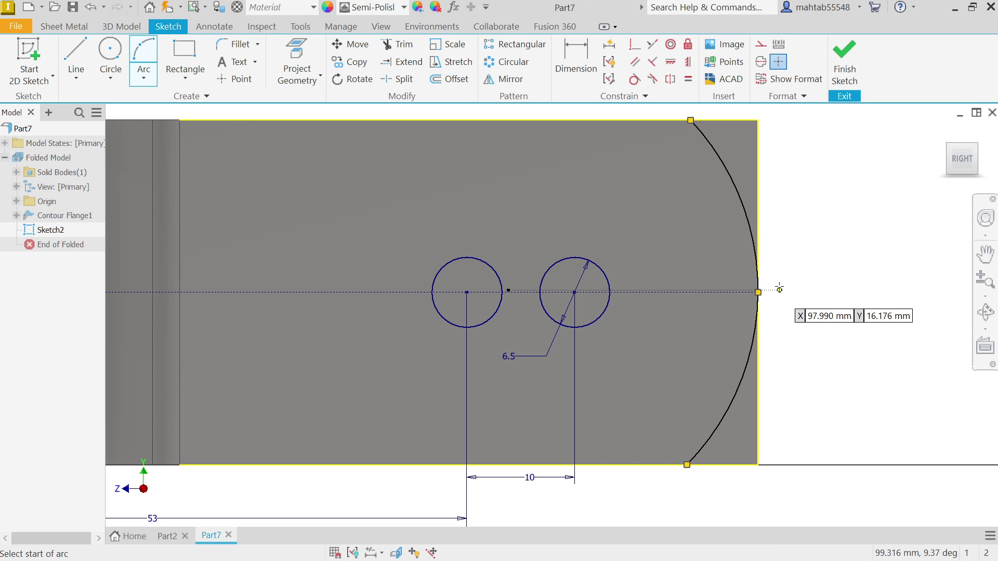
{"action": "key", "text": "Escape"}
- Box in the area beyond the arc with lines from its top end round to its bottom end
{"action": "left_click", "coordinate": [76, 59]}
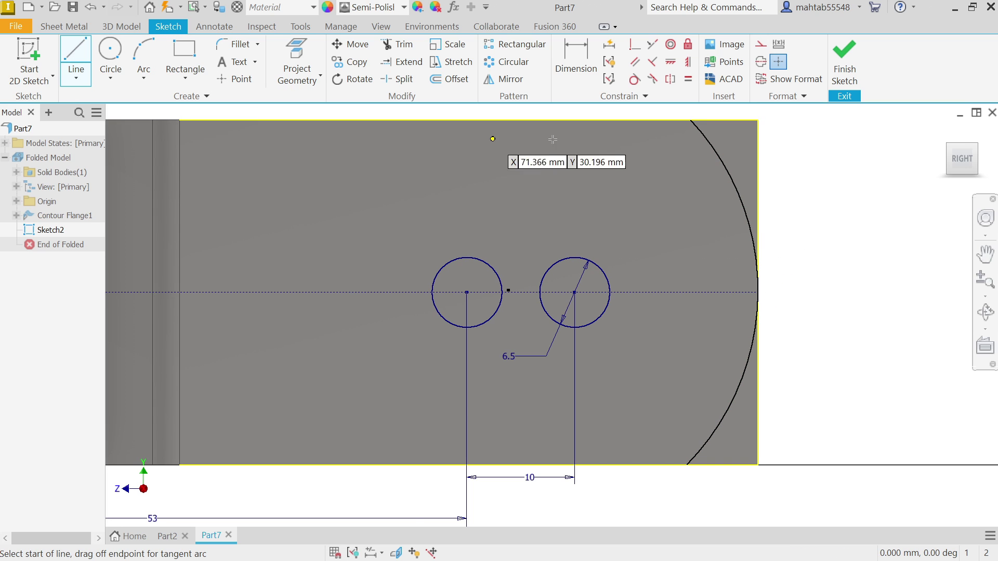
{"action": "left_click", "coordinate": [690, 119]}
{"action": "left_click", "coordinate": [802, 119]}
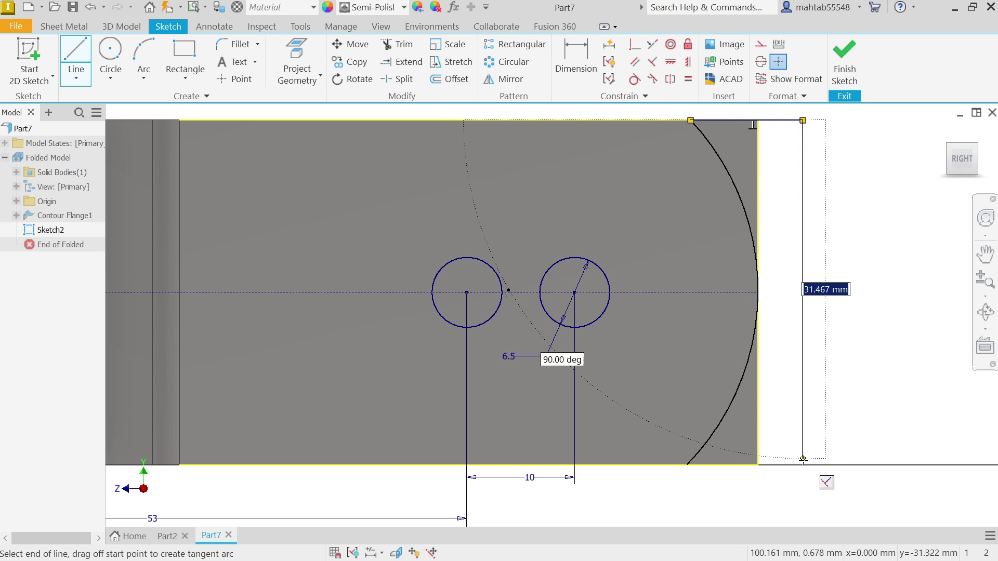
{"action": "left_click", "coordinate": [802, 465]}
{"action": "left_click", "coordinate": [687, 464]}
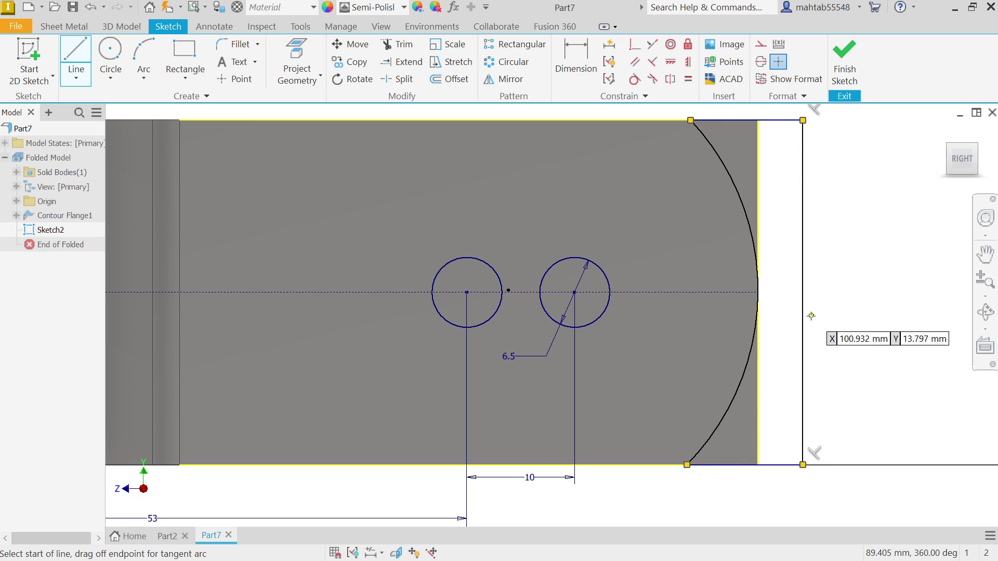
{"action": "key", "text": "Escape"}
{"action": "scroll", "coordinate": [822, 257], "scroll_direction": "down", "scroll_amount": 3}
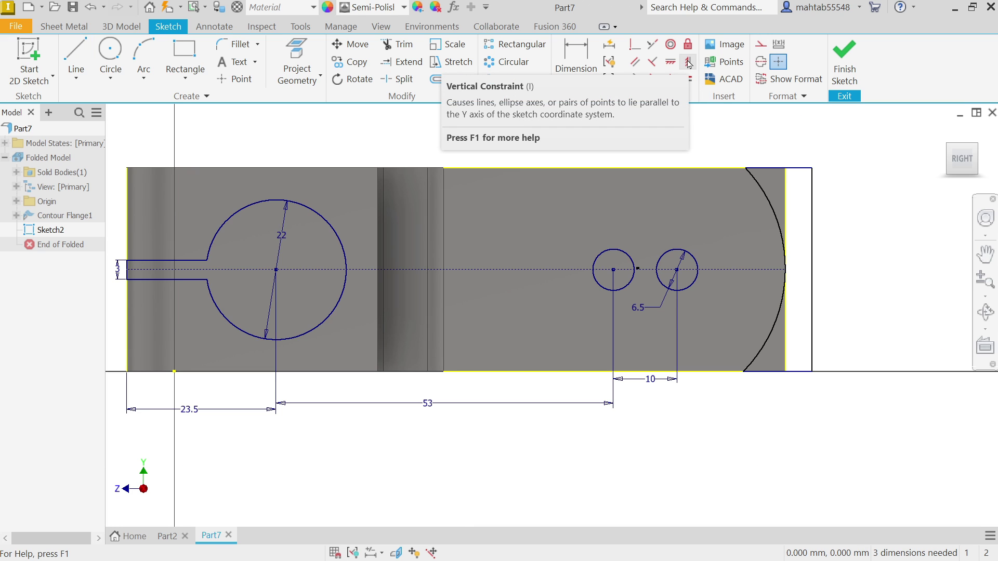
- Constrain the arc end vertically to the top-right plate corner
{"action": "left_click", "coordinate": [688, 63]}
{"action": "left_click", "coordinate": [747, 168]}
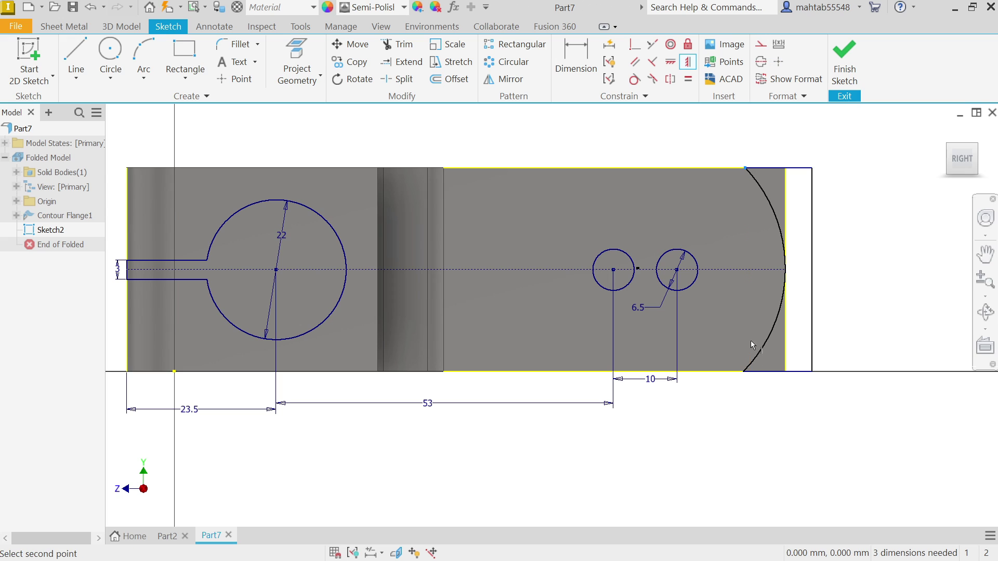
{"action": "left_click", "coordinate": [745, 374]}
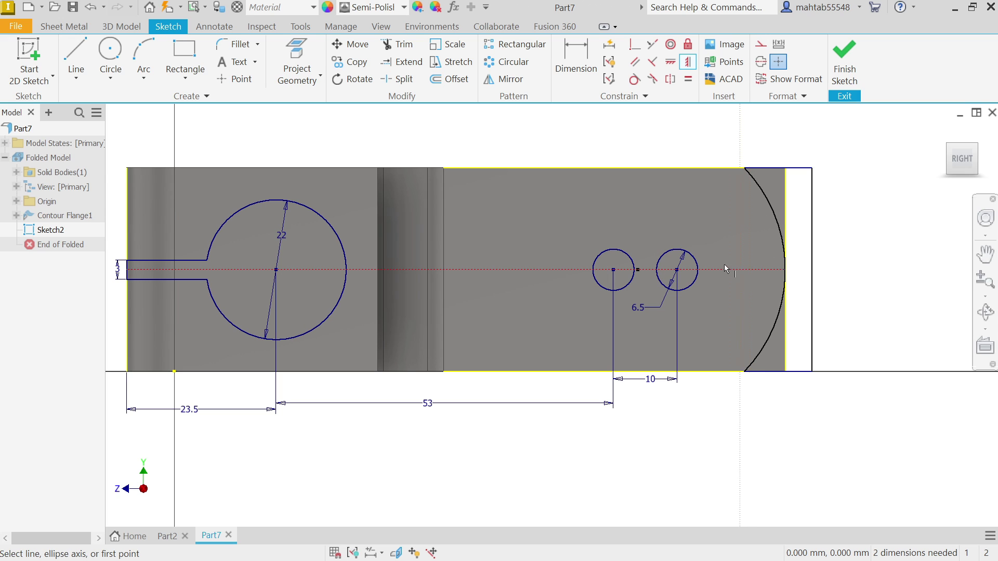
{"action": "key", "text": "Escape"}
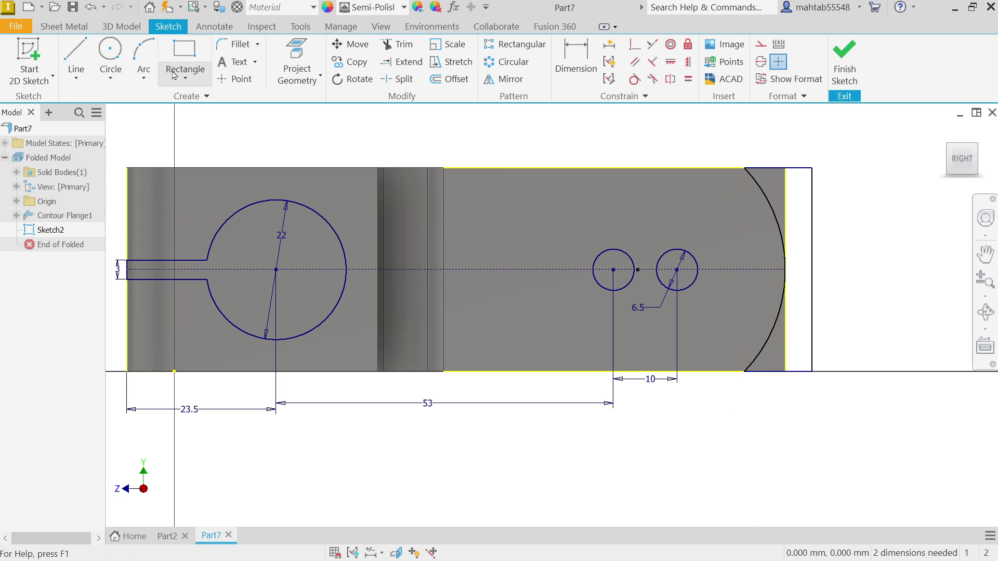
- Dimension the curved end to an 80 mm radius and a 5 mm end gap
{"action": "left_click", "coordinate": [579, 71]}
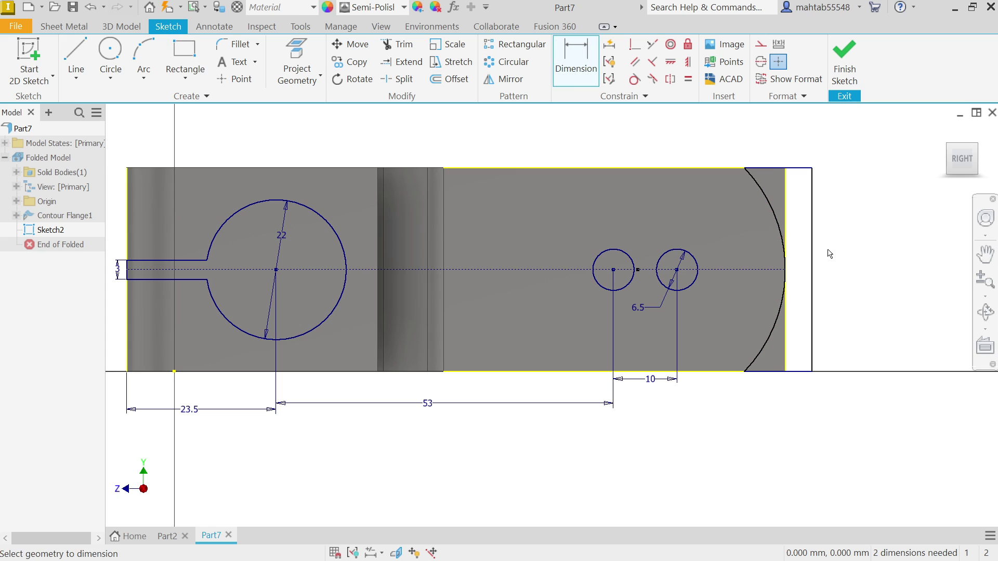
{"action": "left_click", "coordinate": [779, 224]}
{"action": "left_click", "coordinate": [829, 210]}
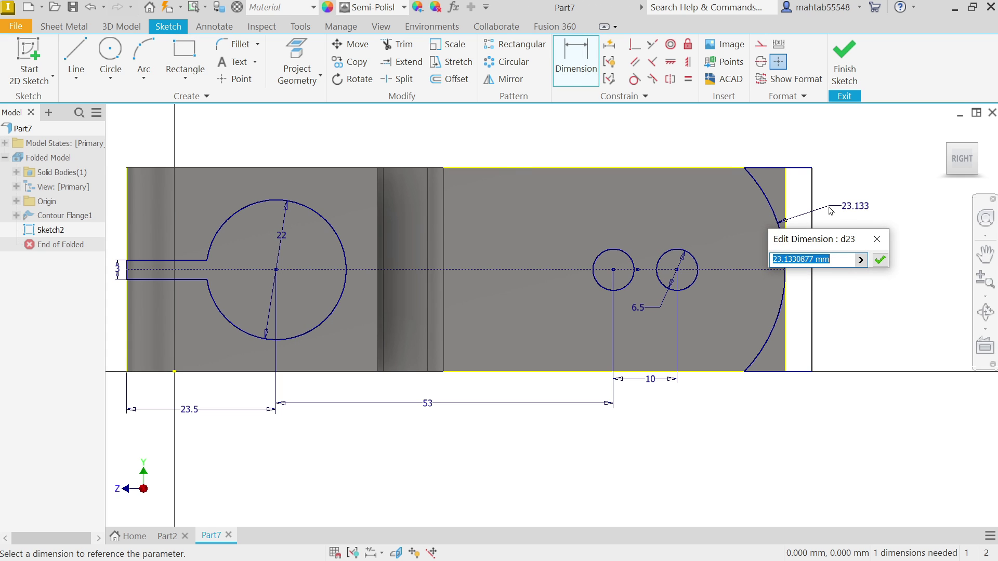
{"action": "type", "text": "80"}
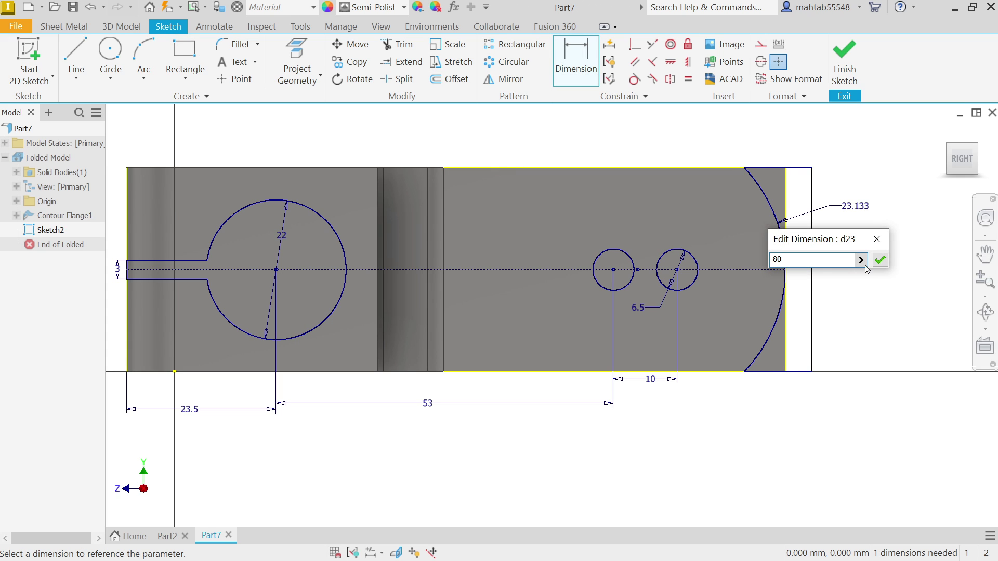
{"action": "left_click", "coordinate": [880, 260]}
{"action": "scroll", "coordinate": [794, 170], "scroll_direction": "down", "scroll_amount": 3}
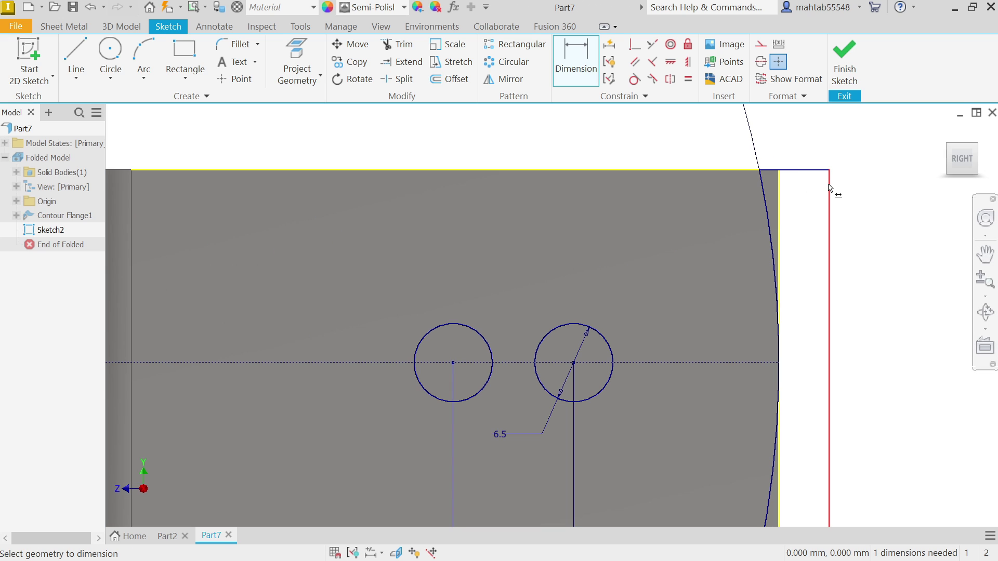
{"action": "left_click", "coordinate": [760, 173]}
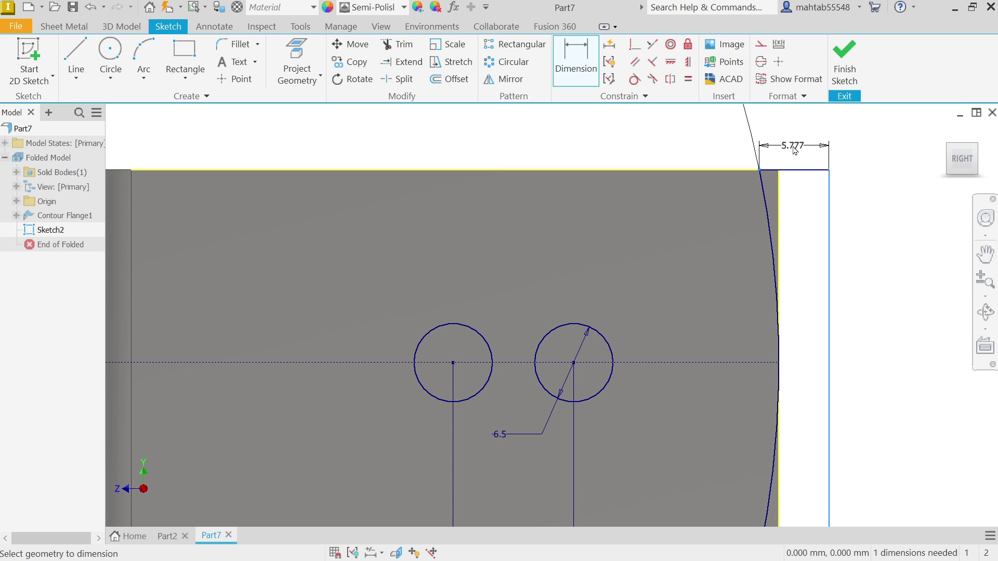
{"action": "left_click", "coordinate": [793, 149]}
{"action": "type", "text": "5"}
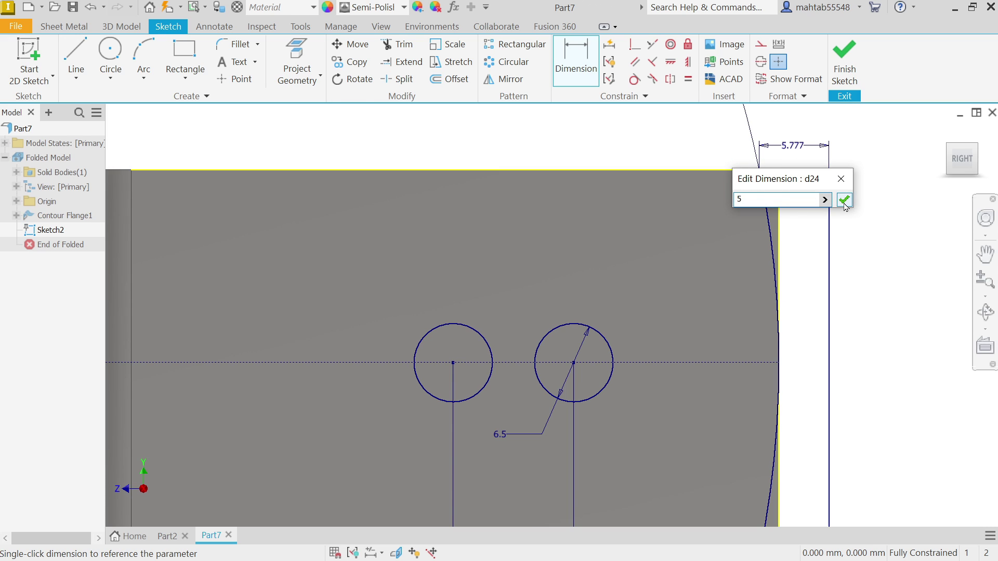
{"action": "left_click", "coordinate": [845, 201]}
{"action": "scroll", "coordinate": [851, 338], "scroll_direction": "up", "scroll_amount": 2}
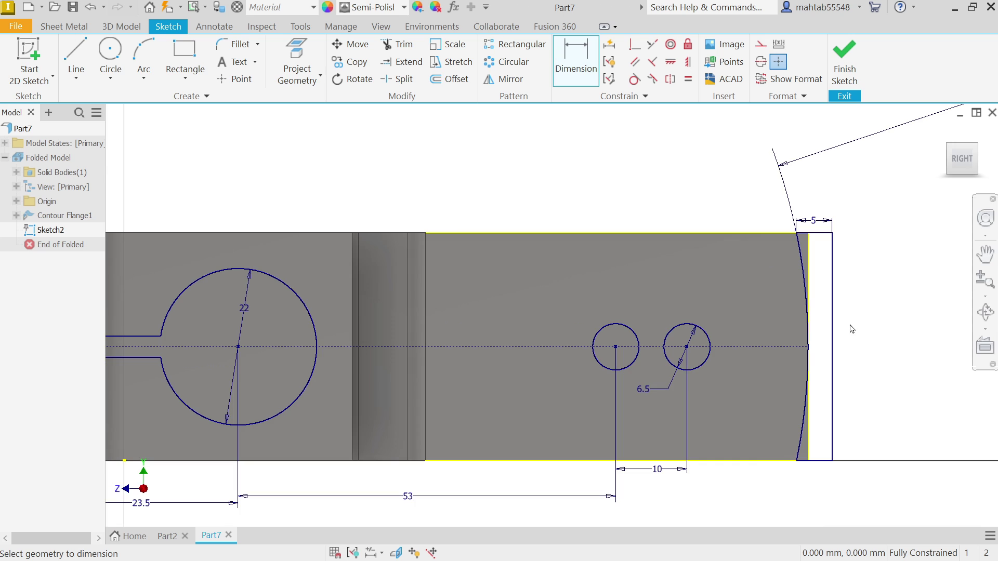
{"action": "scroll", "coordinate": [834, 360], "scroll_direction": "up", "scroll_amount": 2}
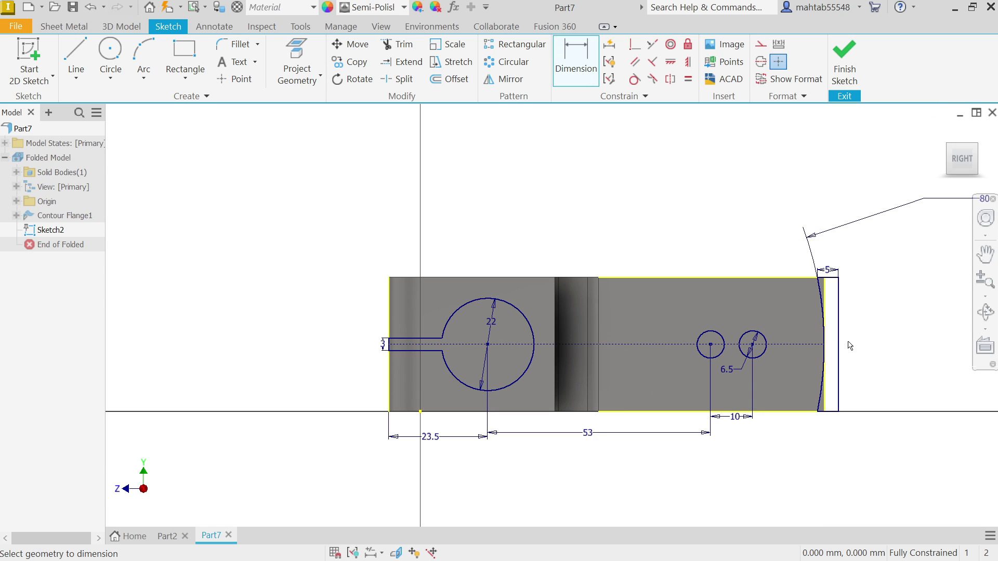
{"action": "scroll", "coordinate": [619, 394], "scroll_direction": "down", "scroll_amount": 3}
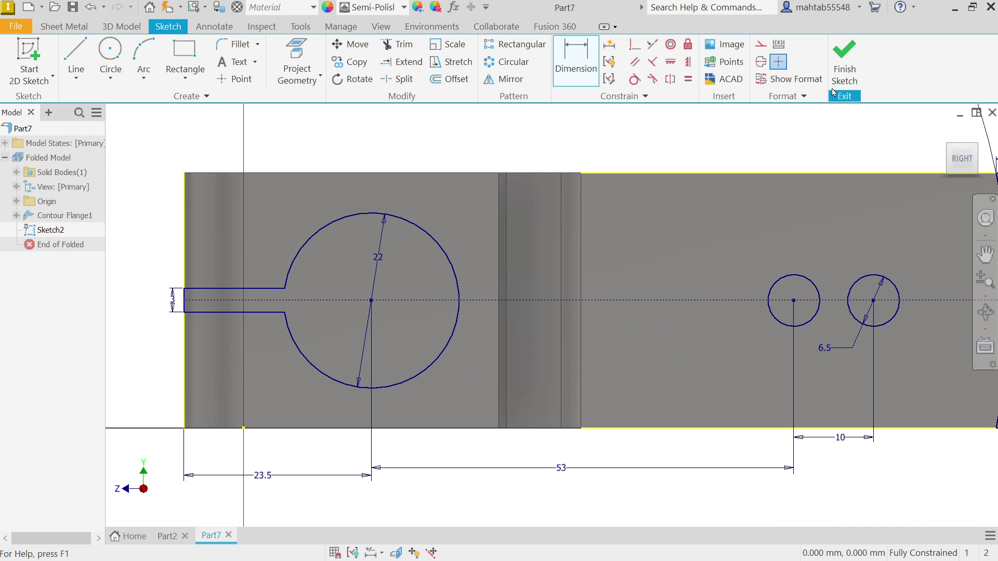
- Finish the sketch and pick the keyhole and both small circles as Cut profiles
{"action": "left_click", "coordinate": [845, 61]}
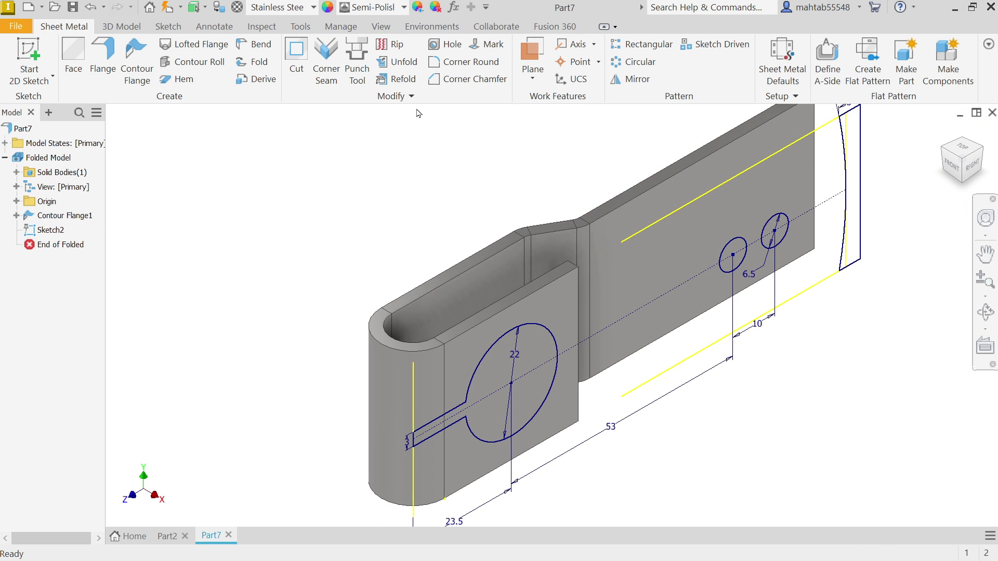
{"action": "left_click", "coordinate": [297, 72]}
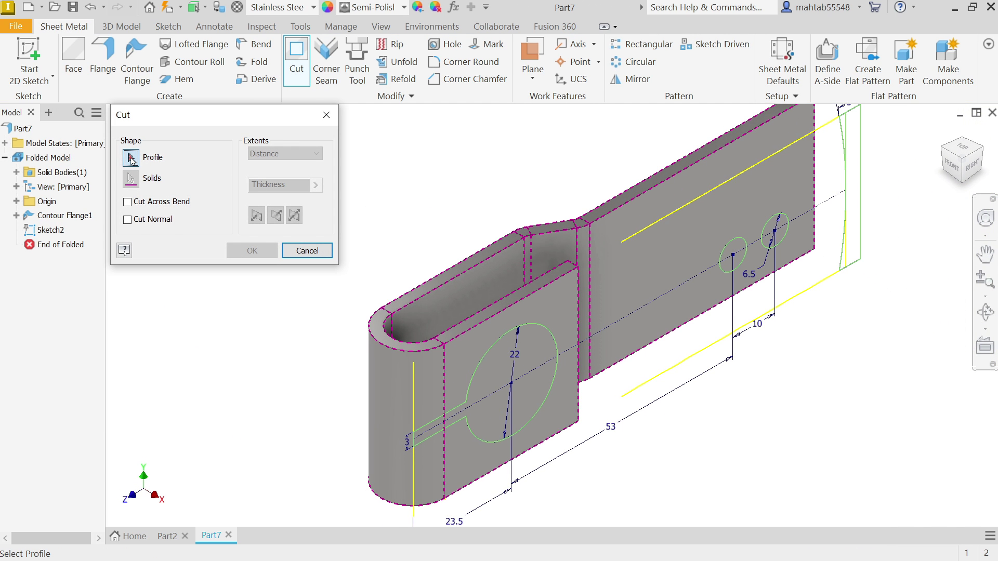
{"action": "left_click", "coordinate": [492, 381]}
{"action": "scroll", "coordinate": [729, 272], "scroll_direction": "down", "scroll_amount": 3}
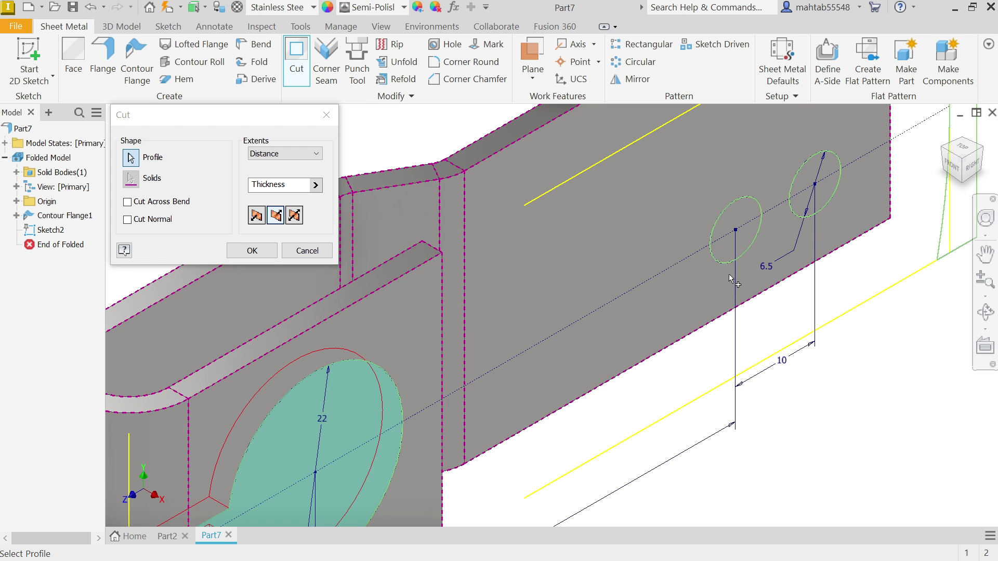
{"action": "left_click", "coordinate": [739, 219]}
{"action": "left_click", "coordinate": [807, 204]}
{"action": "scroll", "coordinate": [796, 222], "scroll_direction": "up", "scroll_amount": 4}
{"action": "scroll", "coordinate": [845, 164], "scroll_direction": "down", "scroll_amount": 4}
{"action": "scroll", "coordinate": [845, 165], "scroll_direction": "up", "scroll_amount": 2}
{"action": "scroll", "coordinate": [834, 160], "scroll_direction": "up", "scroll_amount": 2}
{"action": "scroll", "coordinate": [824, 151], "scroll_direction": "down", "scroll_amount": 3}
{"action": "scroll", "coordinate": [848, 139], "scroll_direction": "up", "scroll_amount": 2}
{"action": "scroll", "coordinate": [845, 139], "scroll_direction": "down", "scroll_amount": 2}
{"action": "scroll", "coordinate": [827, 141], "scroll_direction": "down", "scroll_amount": 2}
{"action": "scroll", "coordinate": [783, 228], "scroll_direction": "up", "scroll_amount": 1}
{"action": "scroll", "coordinate": [783, 228], "scroll_direction": "up", "scroll_amount": 3}
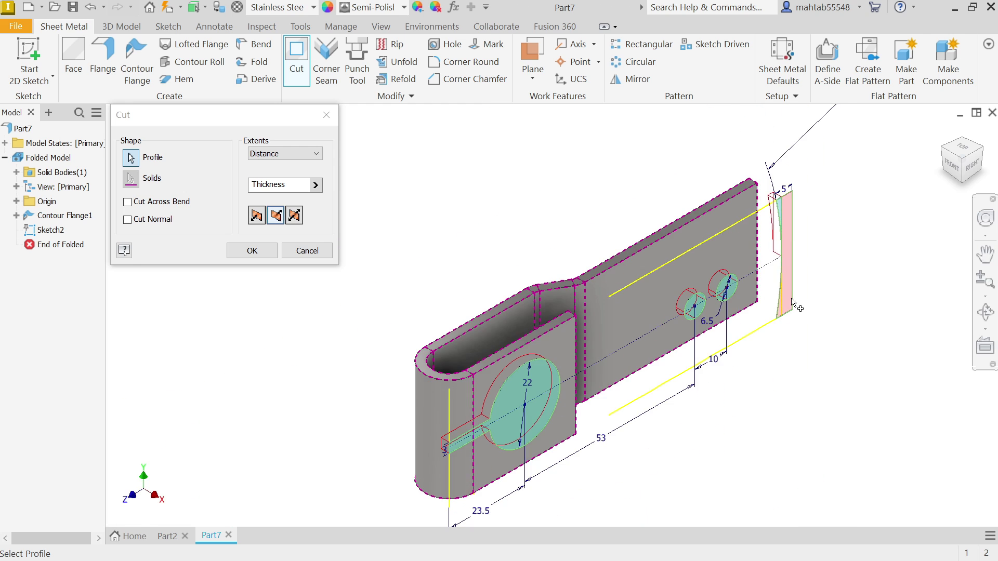
{"action": "scroll", "coordinate": [760, 335], "scroll_direction": "down", "scroll_amount": 4}
{"action": "scroll", "coordinate": [793, 263], "scroll_direction": "up", "scroll_amount": 3}
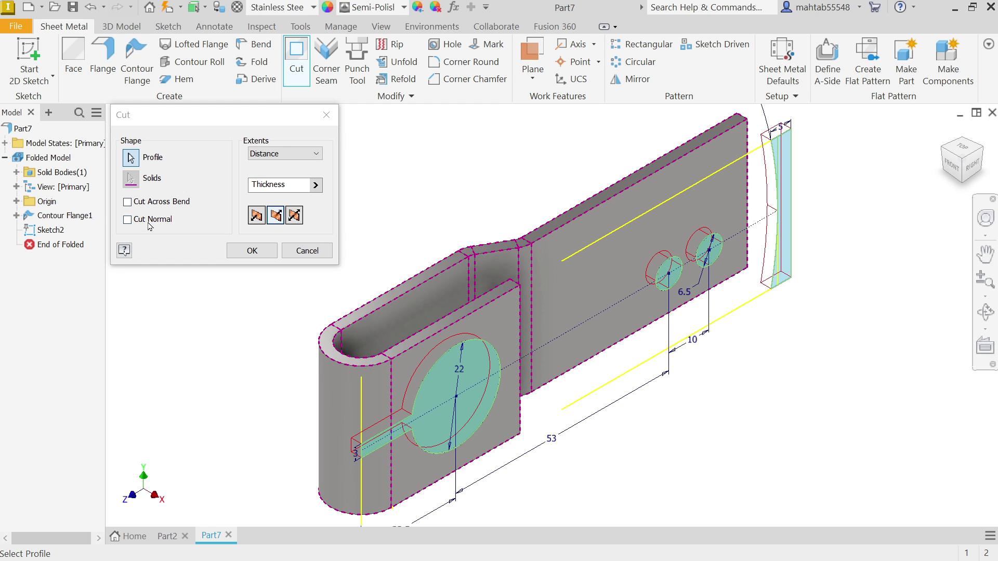
- Set the cut extents to All and apply the cut
{"action": "left_click", "coordinate": [265, 156]}
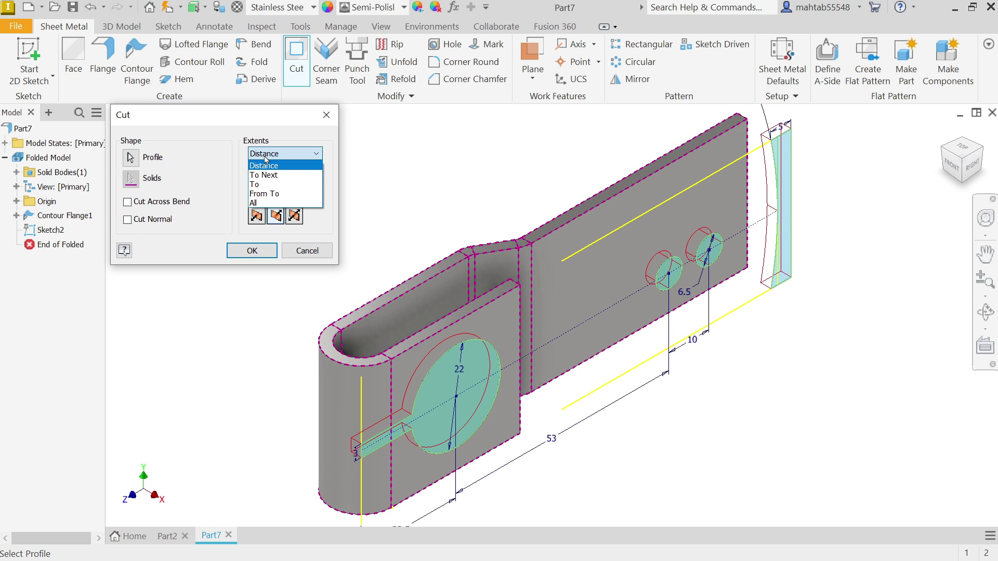
{"action": "left_click", "coordinate": [258, 205]}
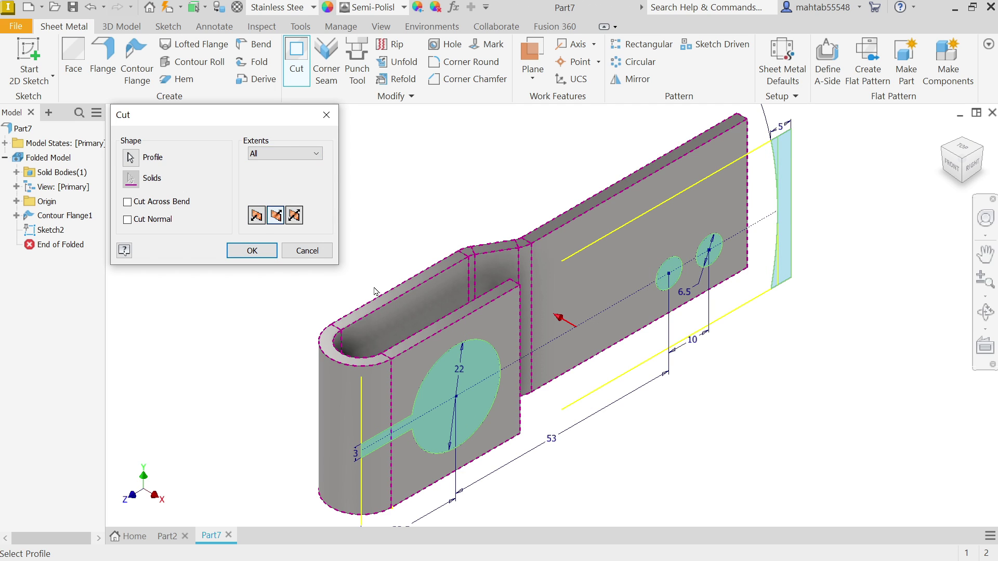
{"action": "left_click", "coordinate": [256, 215]}
{"action": "left_click", "coordinate": [276, 216]}
{"action": "left_click", "coordinate": [252, 254]}
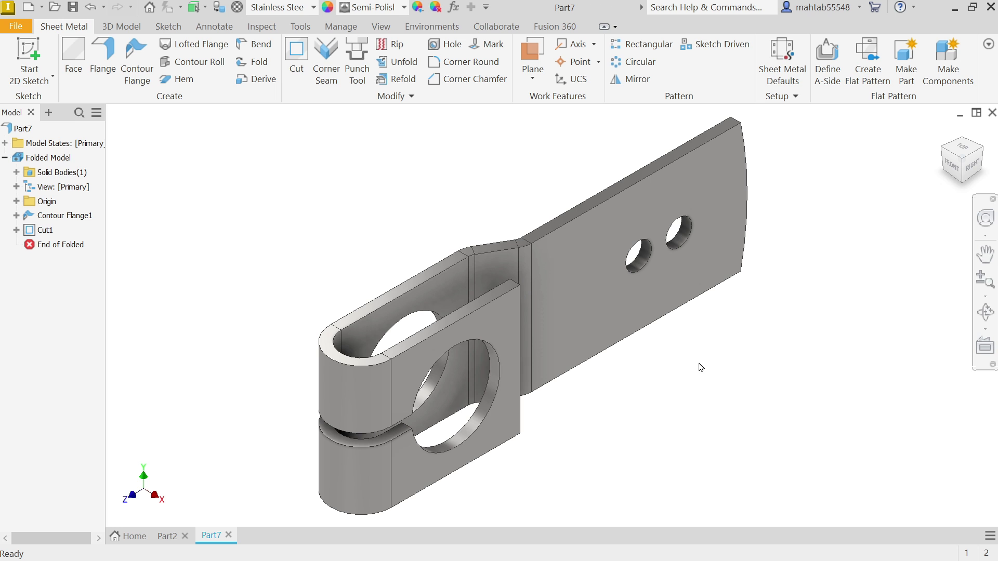
{"action": "mouse_move", "coordinate": [699, 367]}
{"action": "middle_mouse_down", "text": "shift"}
{"action": "mouse_move", "coordinate": [637, 310]}
{"action": "mouse_move", "coordinate": [635, 268]}
{"action": "mouse_move", "coordinate": [635, 340]}
{"action": "mouse_move", "coordinate": [575, 359]}
{"action": "mouse_move", "coordinate": [595, 378]}
{"action": "mouse_move", "coordinate": [595, 358]}
{"action": "middle_mouse_up", "text": "shift"}
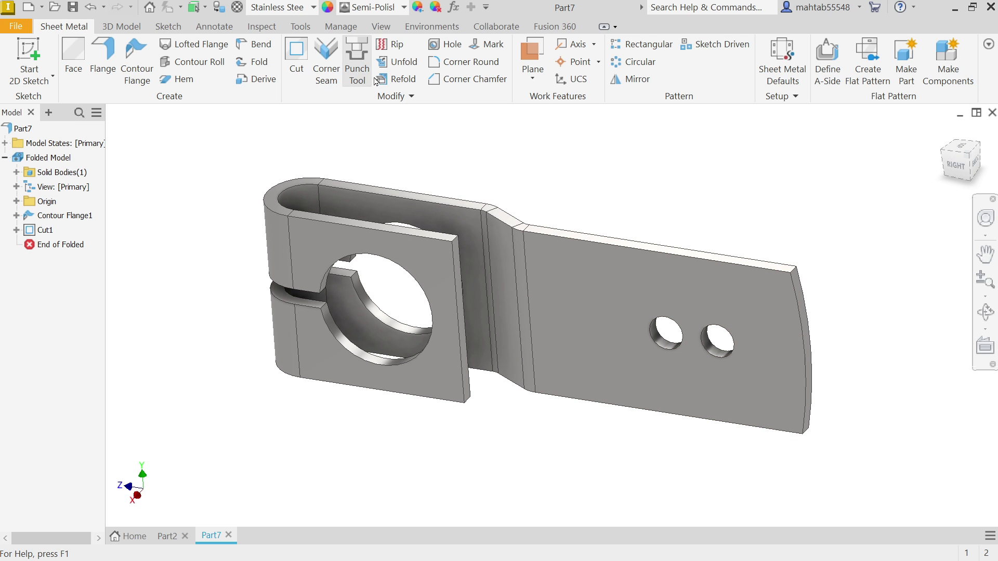
- Round the top and bottom corners of the front flange and long end at 3 mm
{"action": "left_click", "coordinate": [462, 62]}
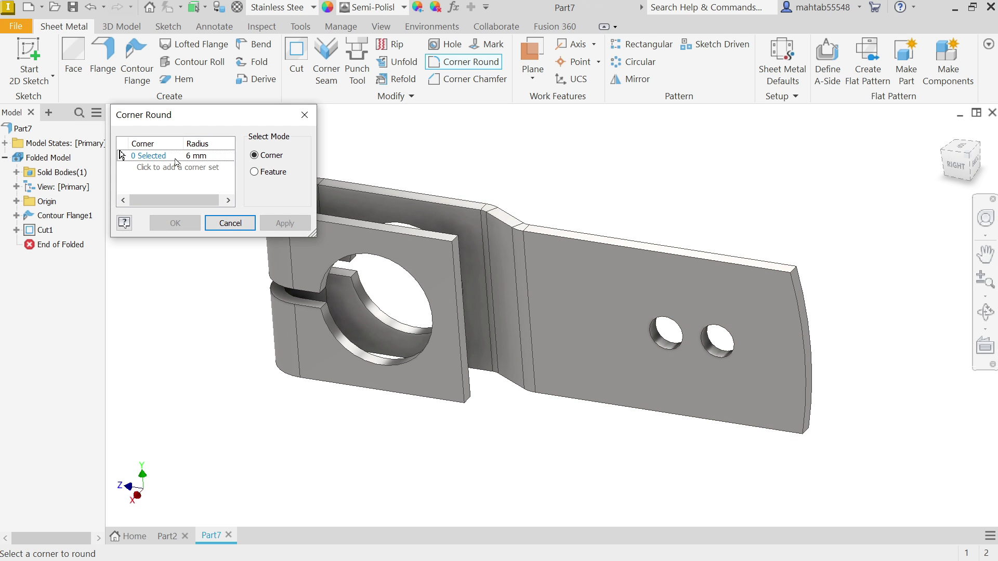
{"action": "left_click", "coordinate": [201, 158]}
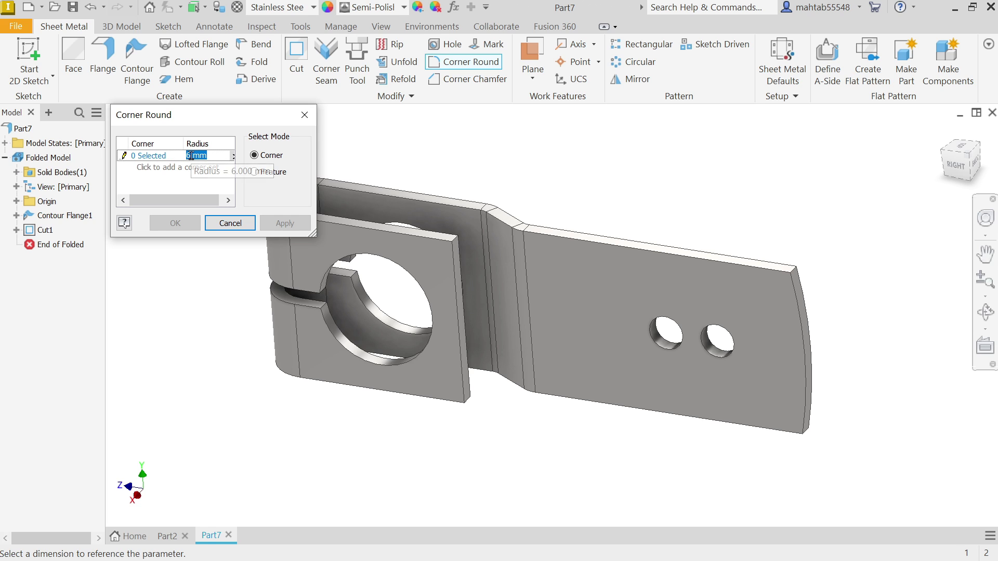
{"action": "type", "text": "3"}
{"action": "left_click", "coordinate": [145, 157]}
{"action": "left_click", "coordinate": [458, 241]}
{"action": "left_click", "coordinate": [468, 402]}
{"action": "left_click", "coordinate": [795, 269]}
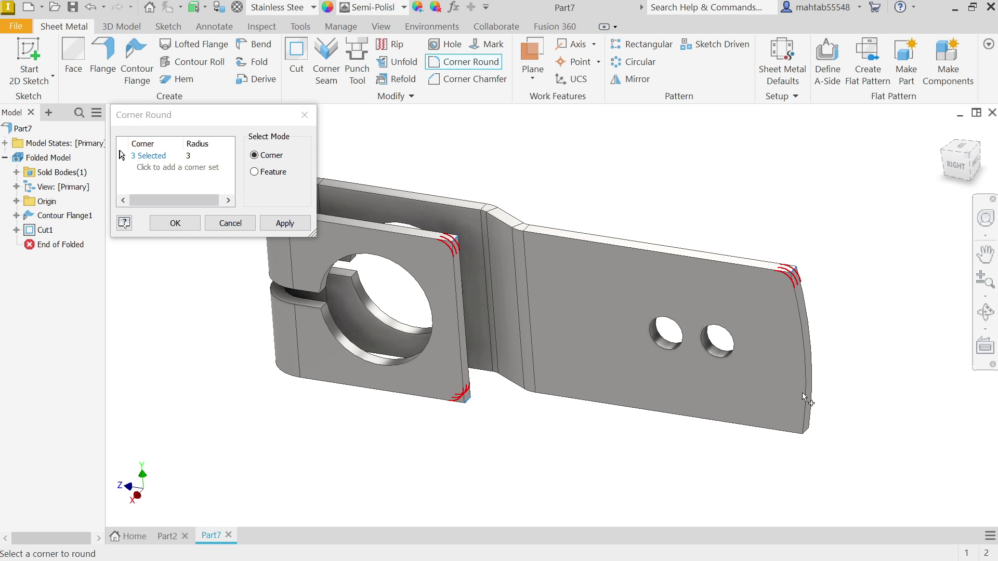
{"action": "left_click", "coordinate": [806, 436]}
{"action": "left_click", "coordinate": [176, 224]}
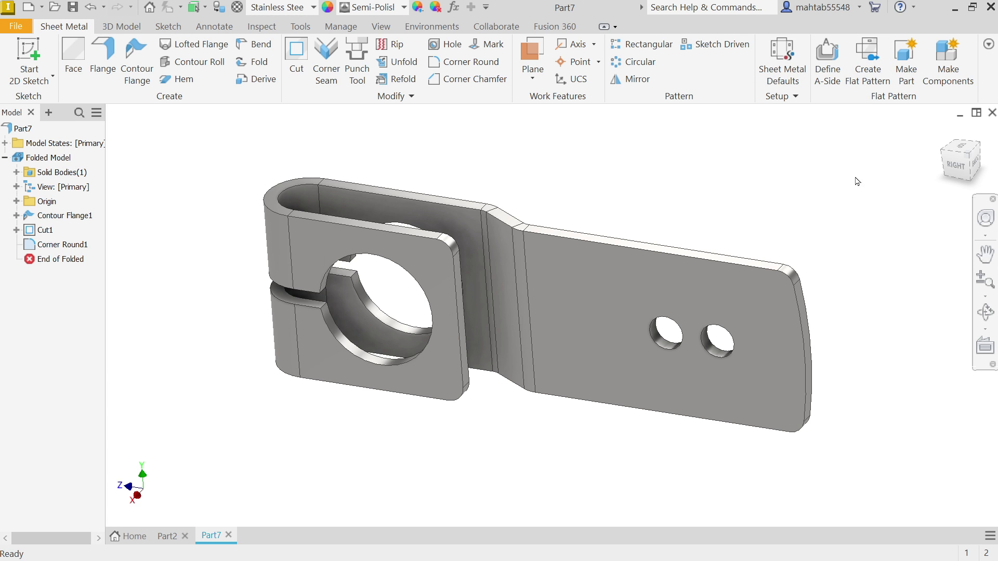
- Create the clip's flat pattern, return to the folded part, and orbit it for inspection
{"action": "left_click", "coordinate": [871, 70]}
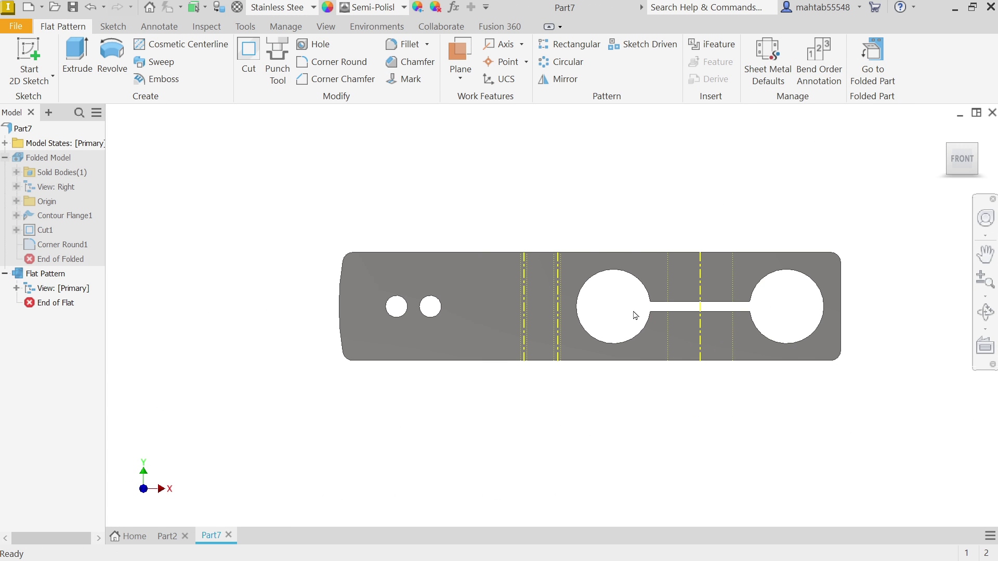
{"action": "left_click", "coordinate": [878, 85]}
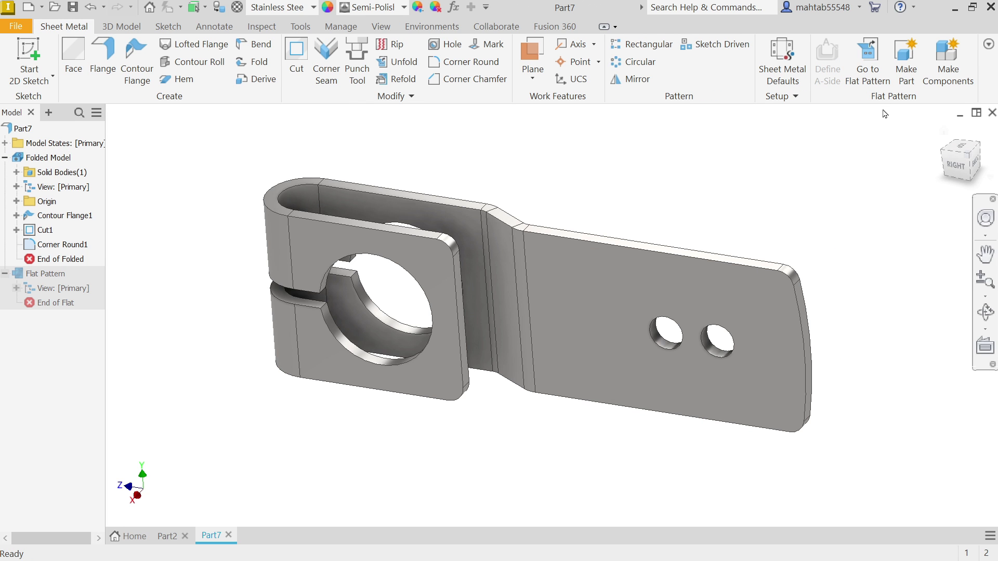
{"action": "mouse_move", "coordinate": [800, 221]}
{"action": "middle_mouse_down", "text": "shift"}
{"action": "mouse_move", "coordinate": [775, 209]}
{"action": "mouse_move", "coordinate": [784, 198]}
{"action": "mouse_move", "coordinate": [776, 206]}
{"action": "middle_mouse_up", "text": "shift"}
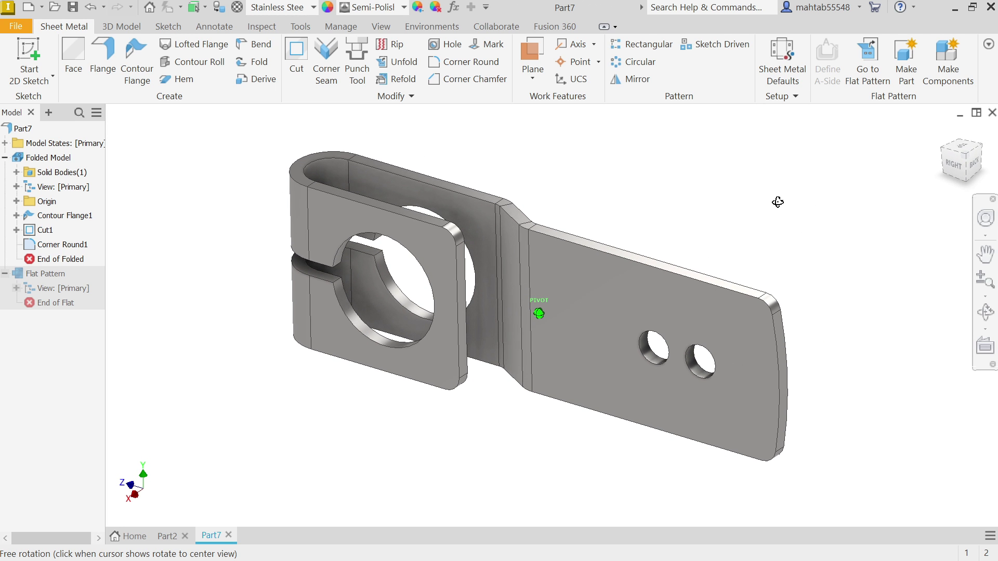